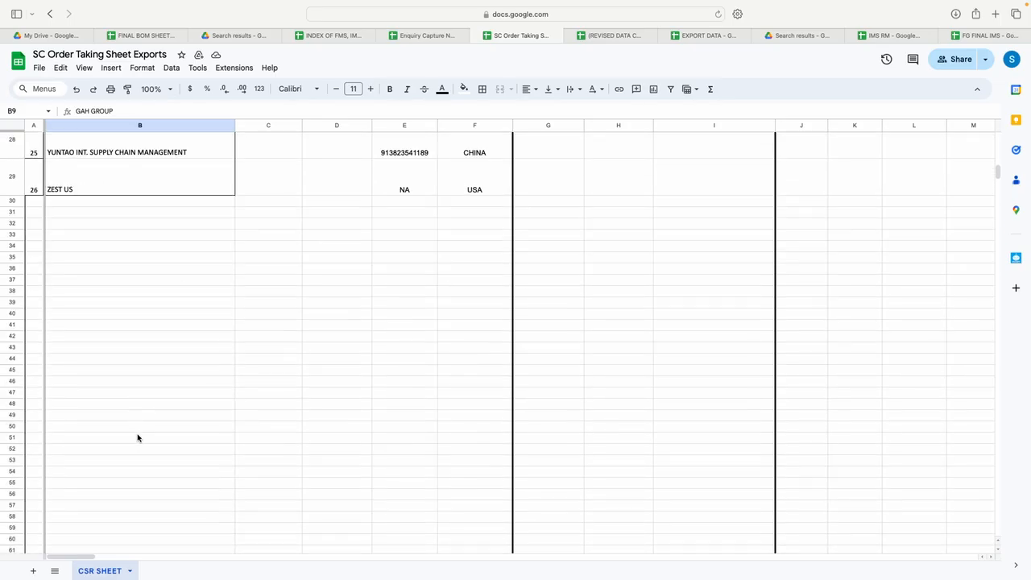
Step: Review the client names in the order taking sheet from the last entry back up to the first
scroll(137, 438, "up", 3)
left_click(116, 394)
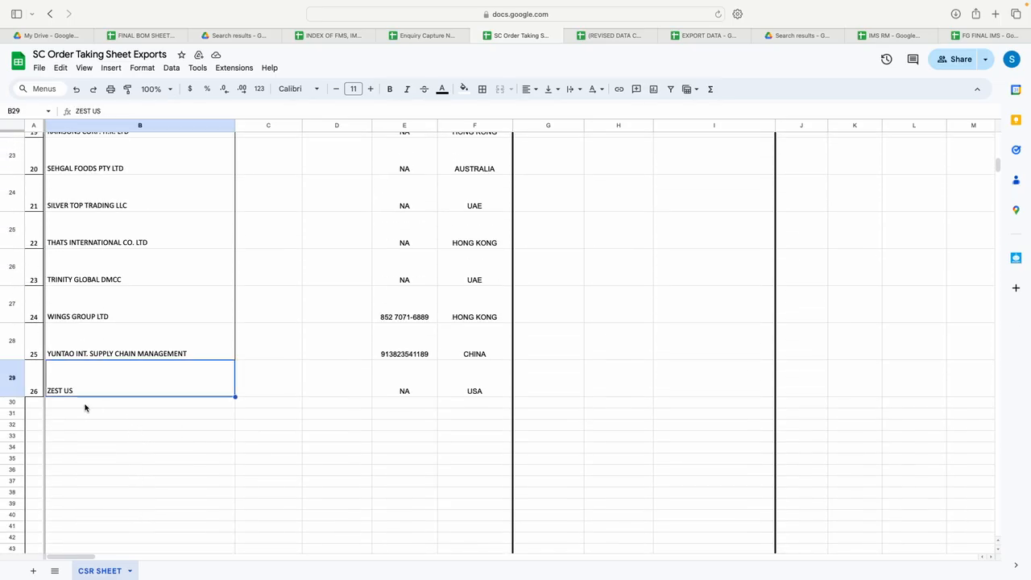
left_click(85, 405)
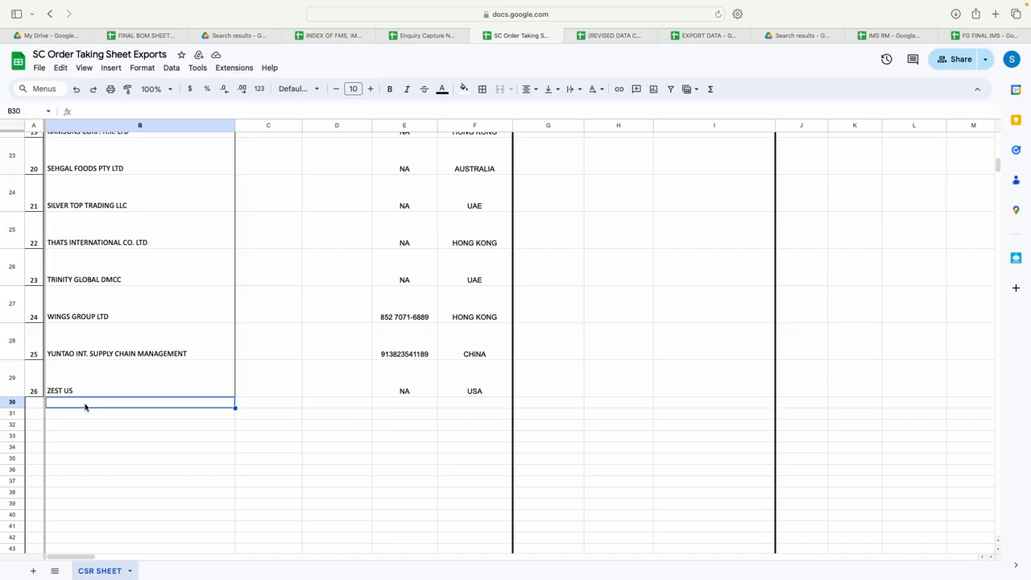
scroll(136, 265, "up", 5)
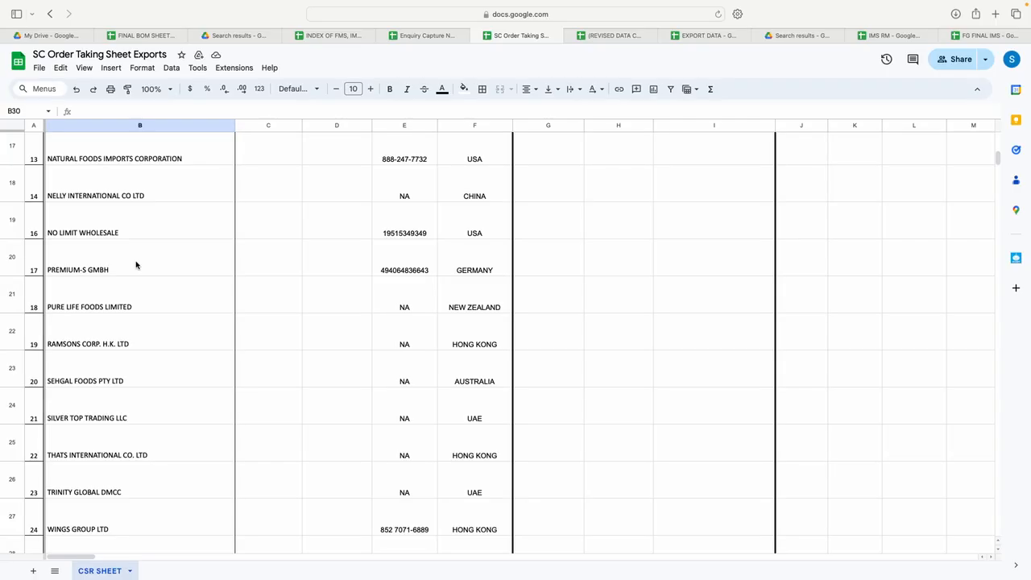
left_click(126, 296)
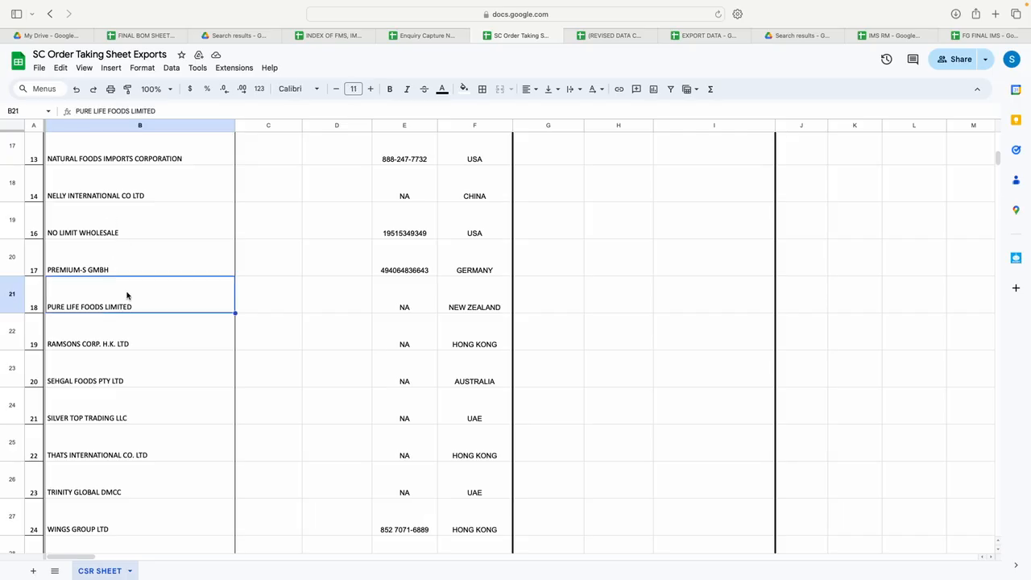
scroll(341, 365, "up", 10)
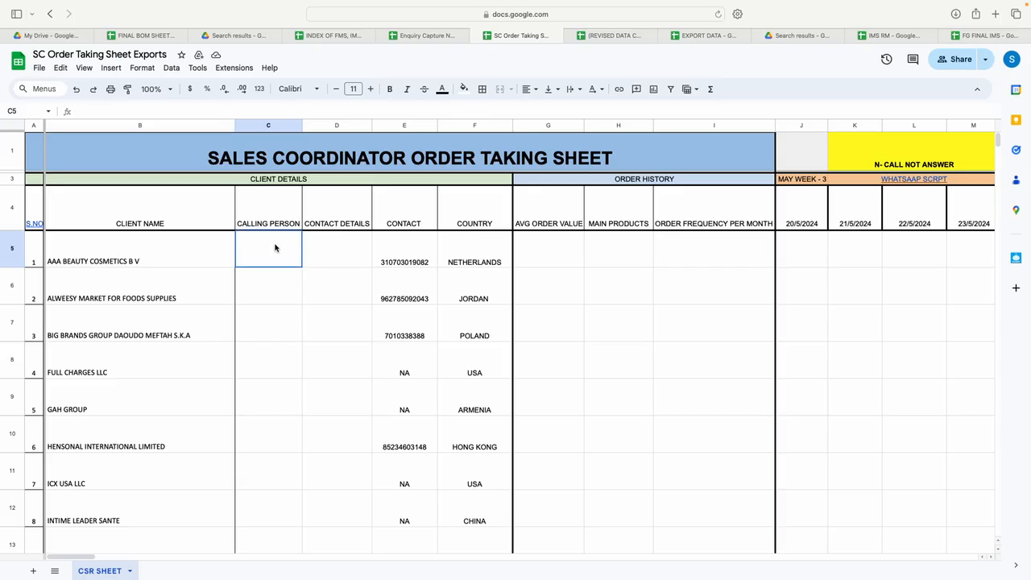
Step: Examine the calling person, contact details, contact and country columns of the client details section
left_click_drag(274, 247, 460, 326)
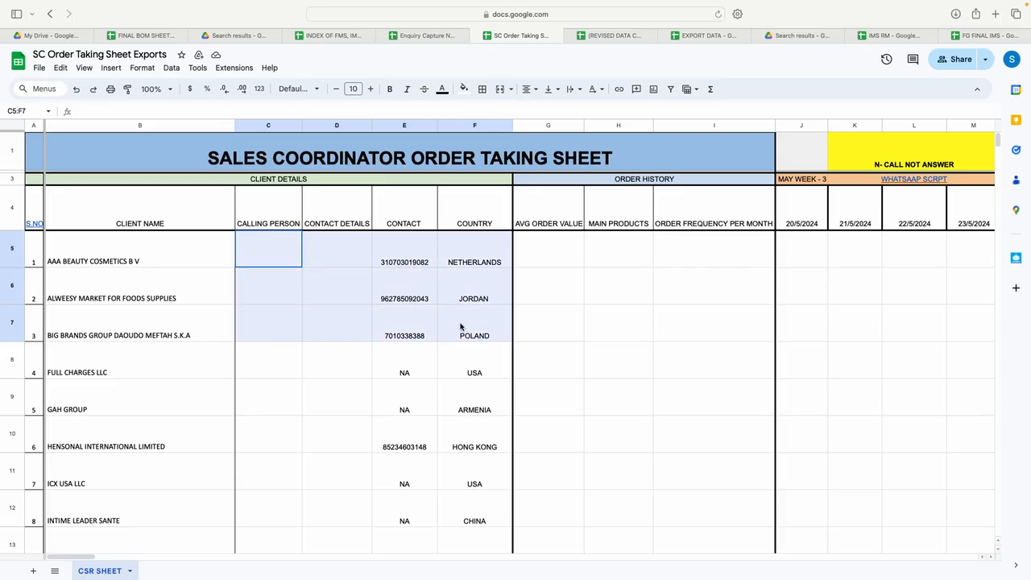
left_click(464, 408)
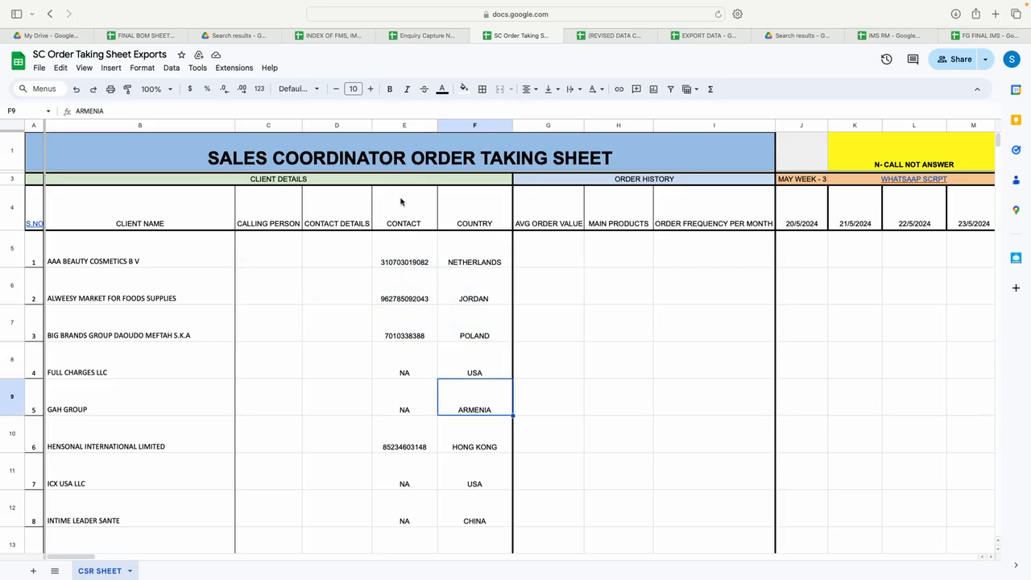
left_click(404, 126)
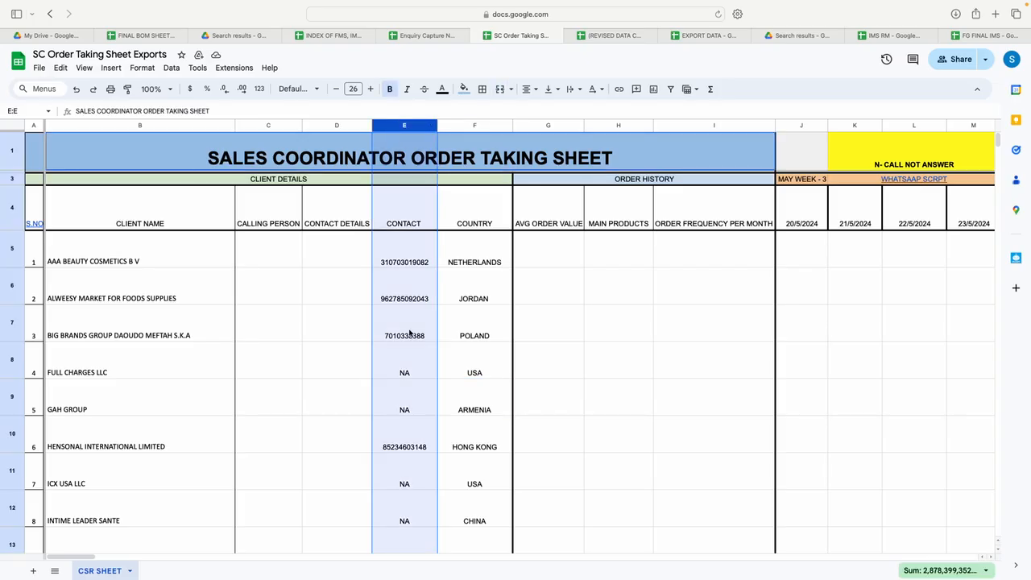
Step: Examine the daily date headers of the May Week 3 and May Week 4 blocks
scroll(606, 424, "right", 5)
scroll(606, 425, "down", 1)
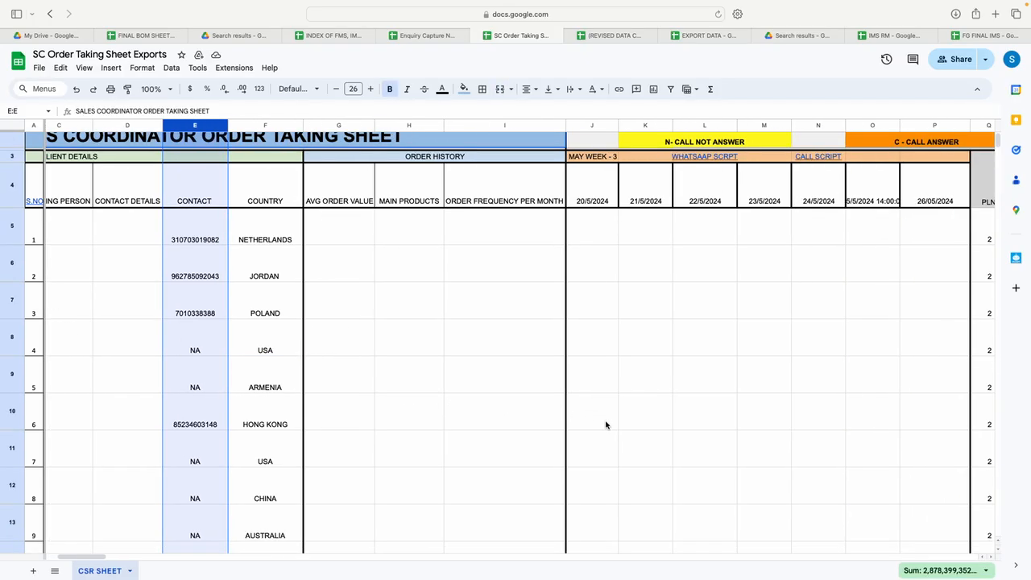
scroll(605, 425, "right", 4)
scroll(605, 425, "up", 1)
scroll(605, 425, "right", 3)
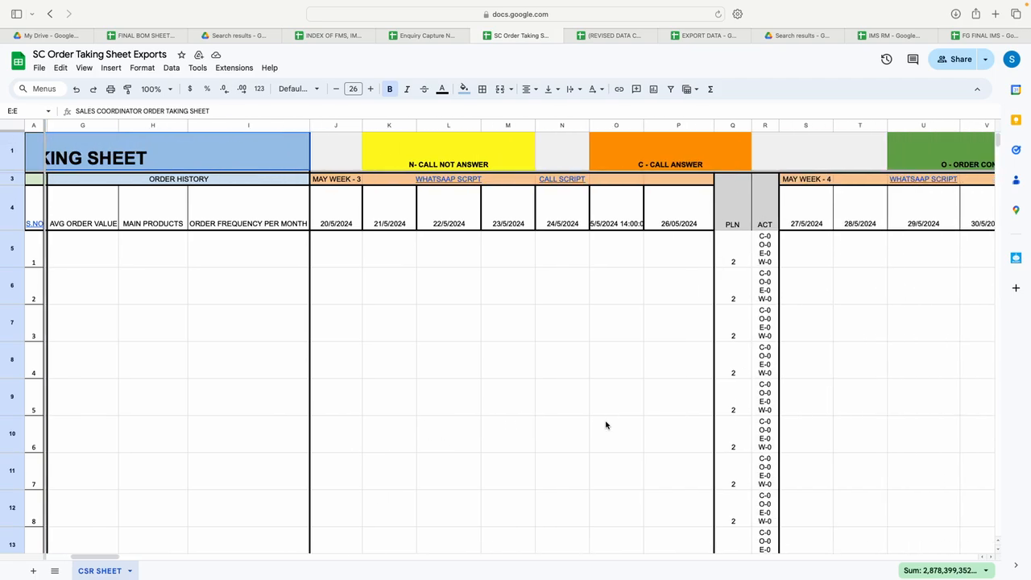
left_click(338, 212)
left_click_drag(338, 212, 659, 230)
scroll(894, 311, "right", 8)
scroll(894, 311, "right", 2)
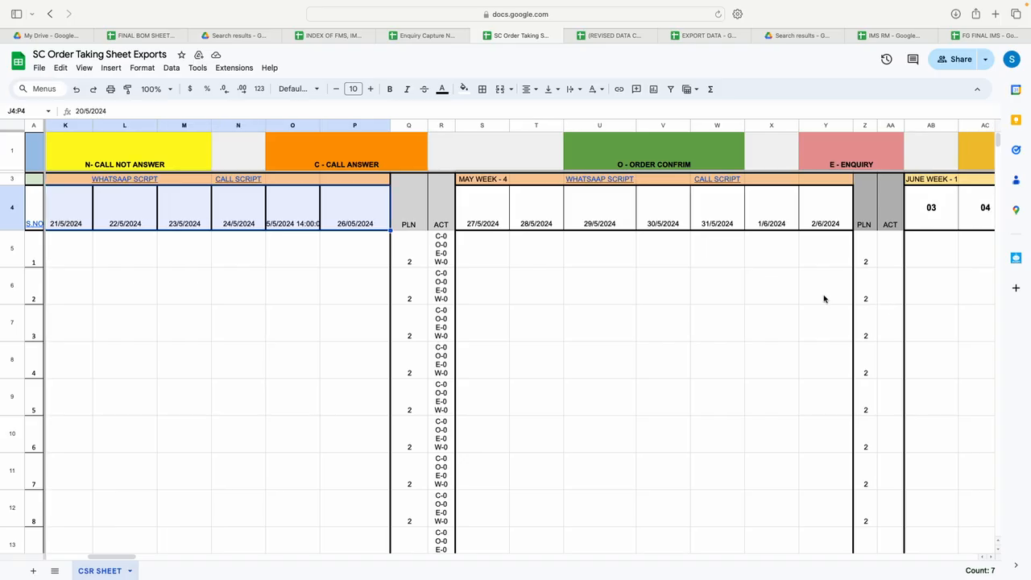
left_click_drag(484, 208, 823, 201)
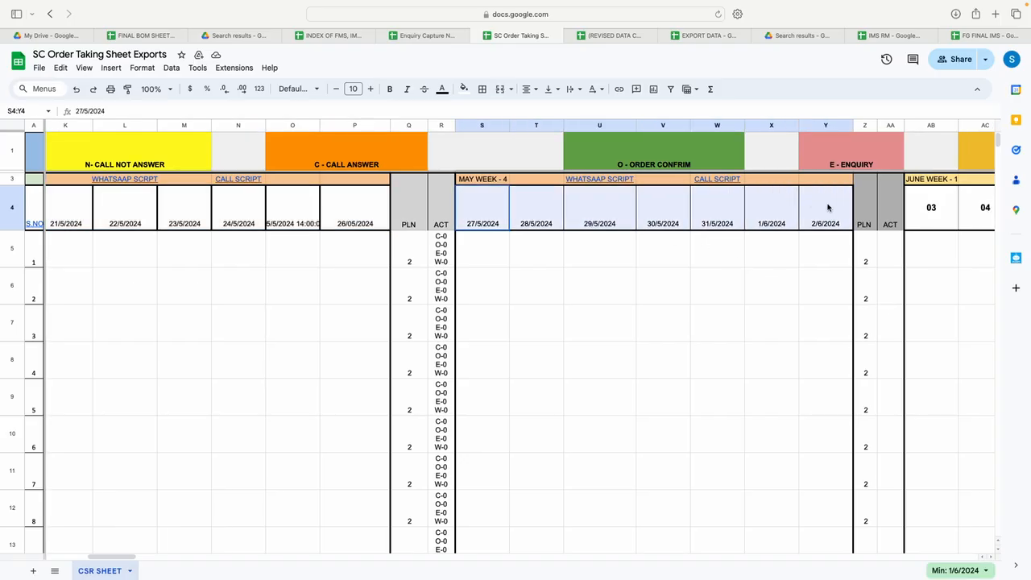
left_click(640, 279)
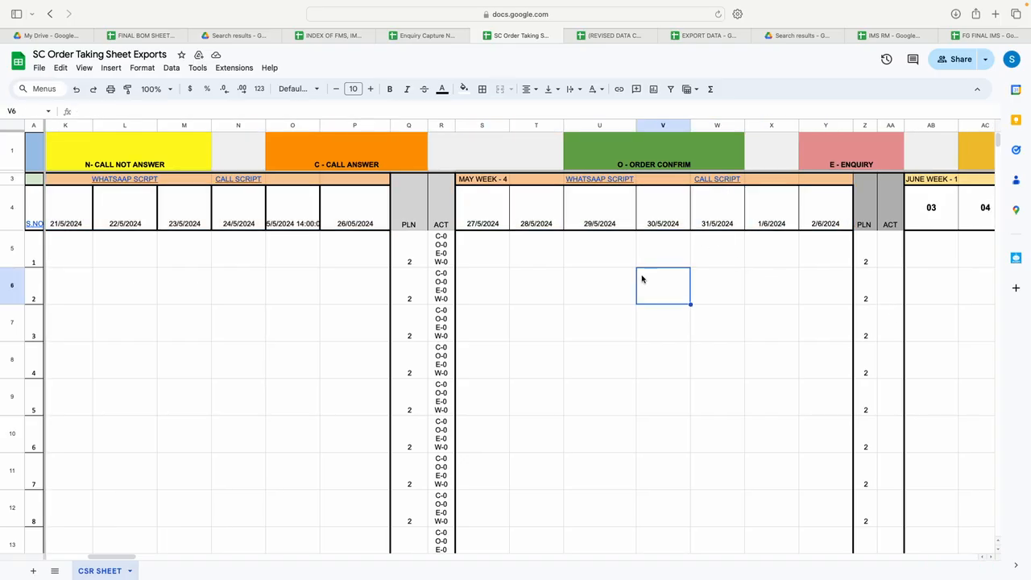
Step: Inspect the first client's planned value and actual-count formula for May Week 3, along with the date cells it covers
scroll(642, 279, "left", 5)
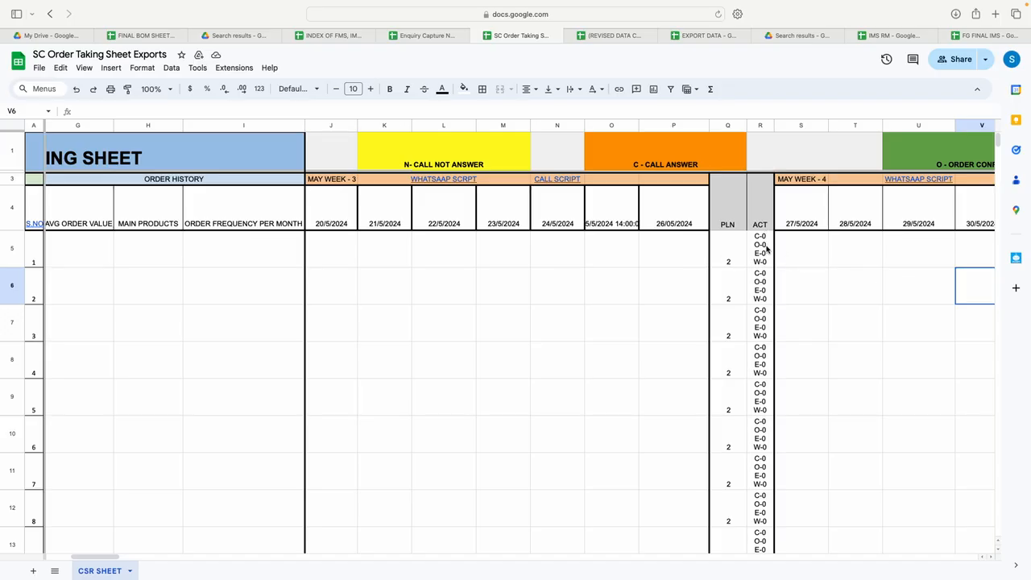
left_click(739, 228)
left_click(732, 262)
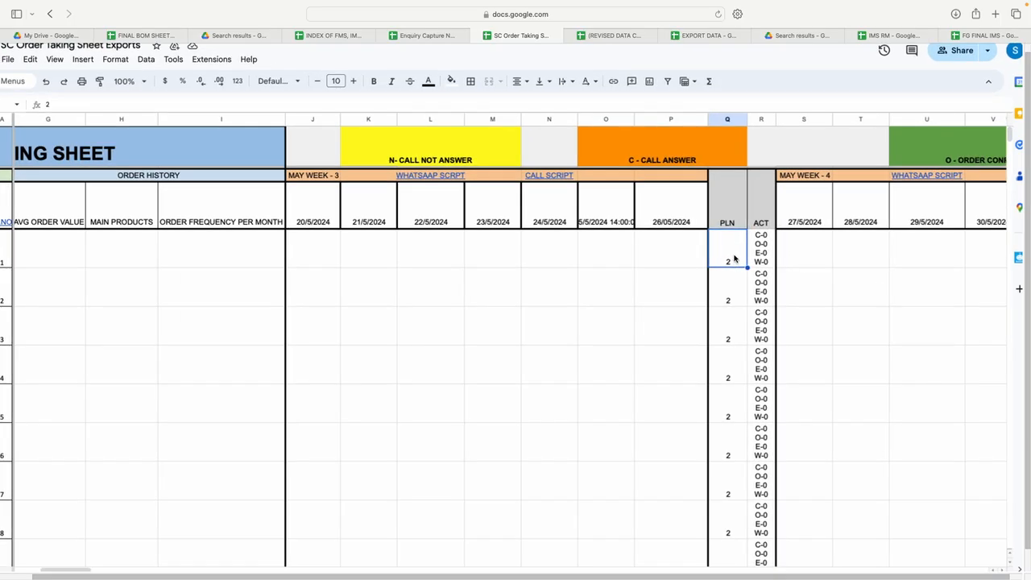
left_click(766, 256)
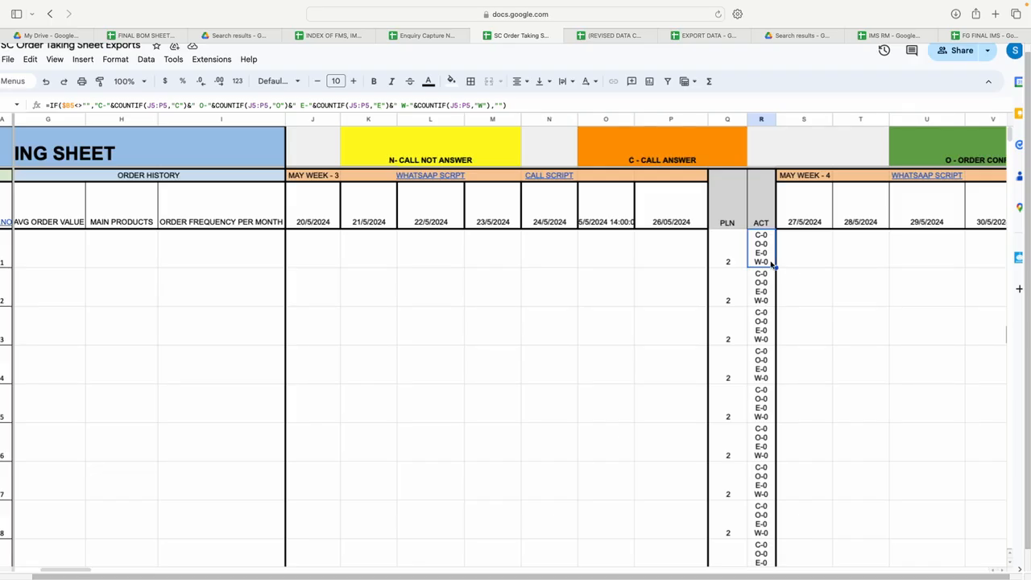
left_click(322, 246)
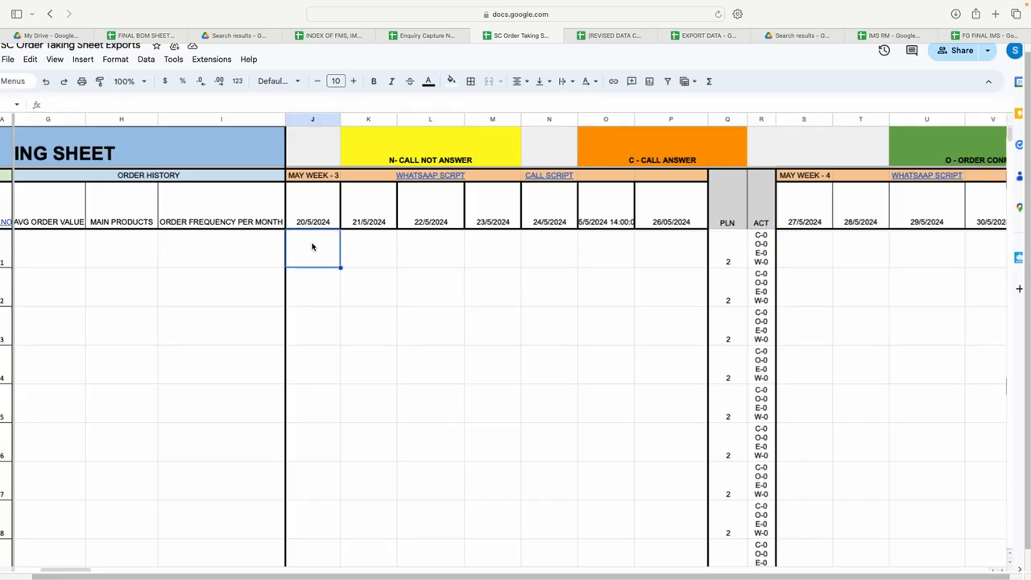
left_click_drag(312, 247, 661, 245)
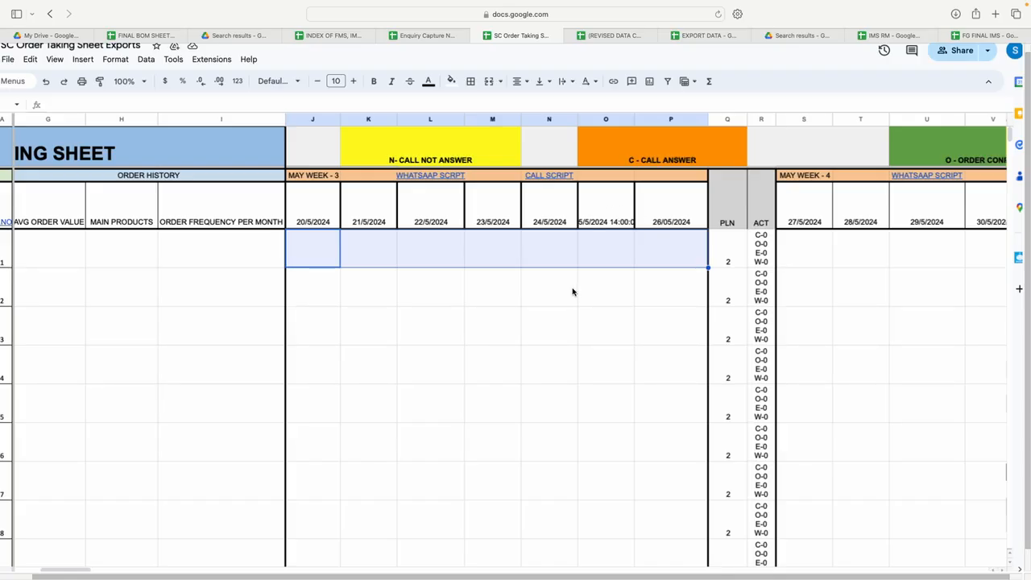
left_click(673, 249)
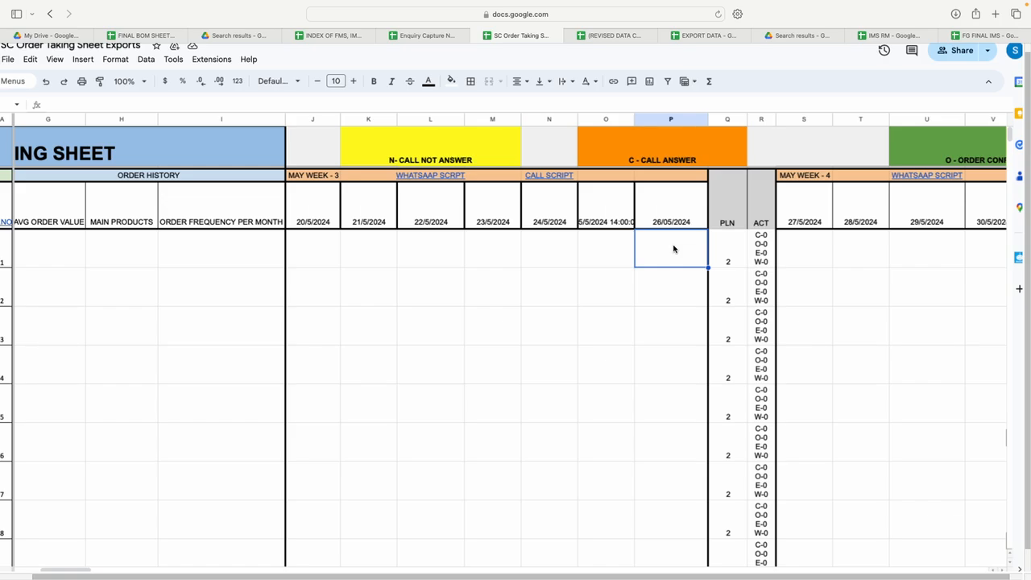
Step: Look through the May Week 4 and June Week 1 blocks, checking their date columns and the order, enquiry and WhatsApp legends
scroll(651, 307, "right", 1)
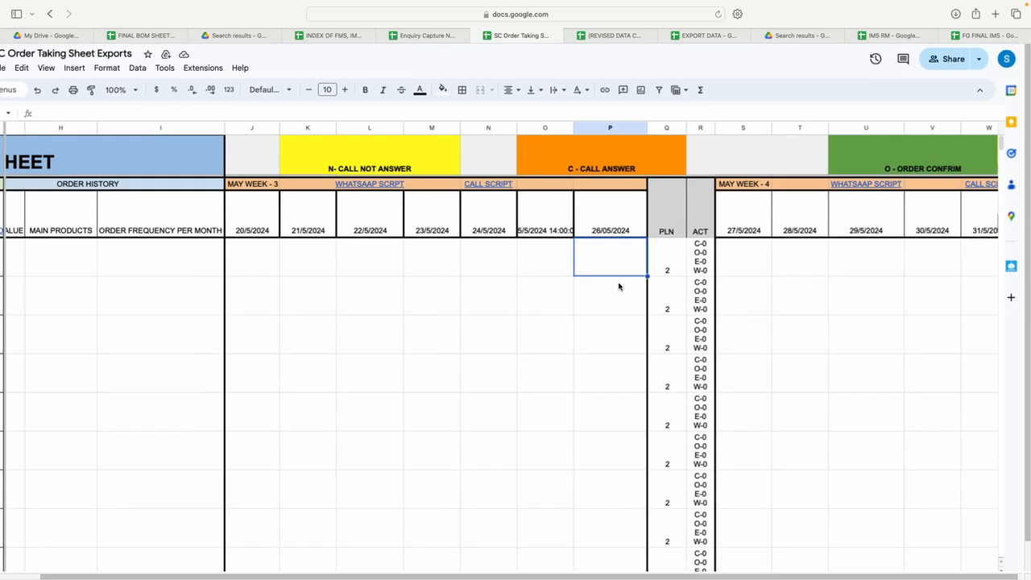
scroll(619, 287, "up", 3)
scroll(752, 279, "right", 3)
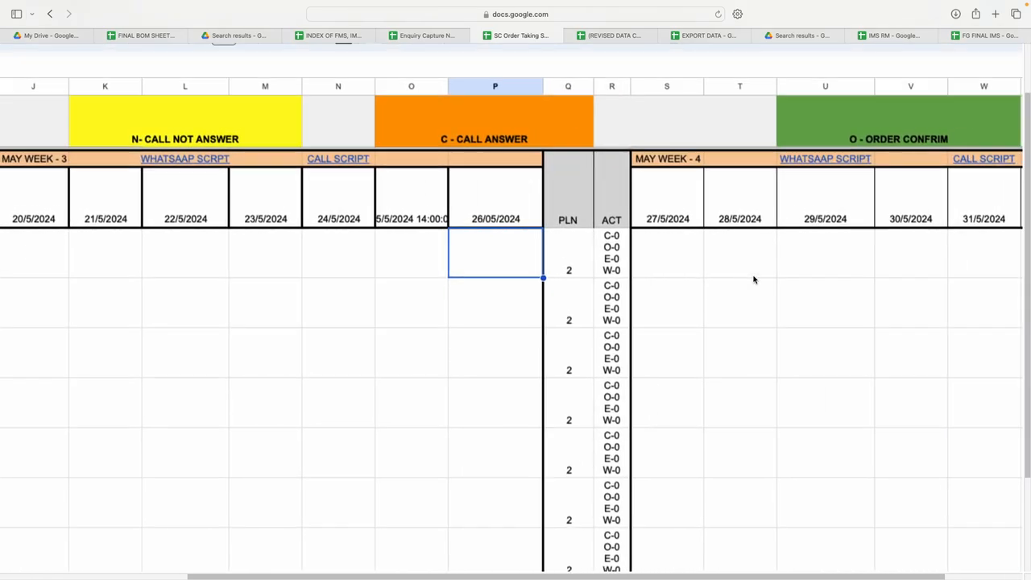
left_click(642, 263)
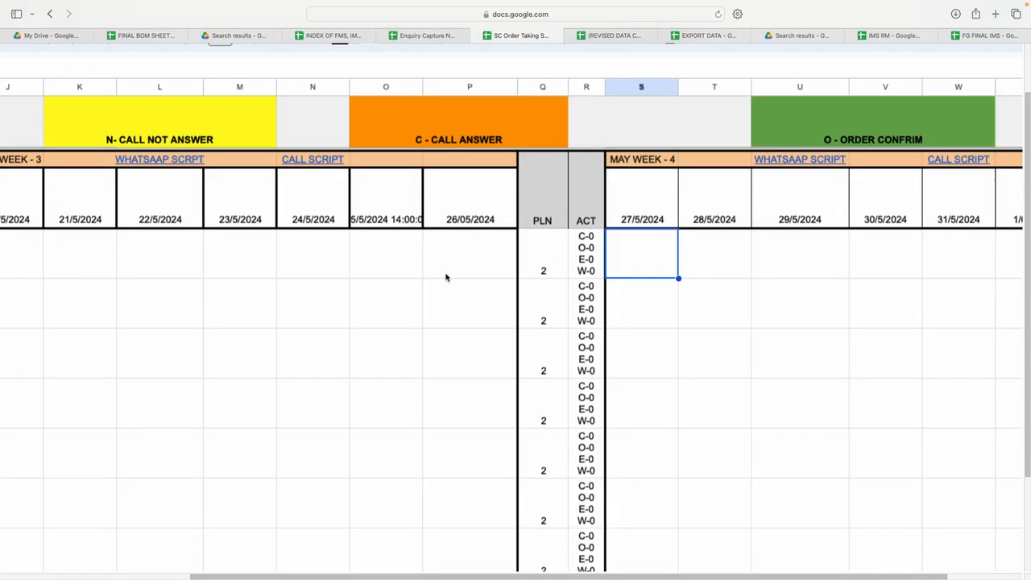
scroll(784, 230, "right", 5)
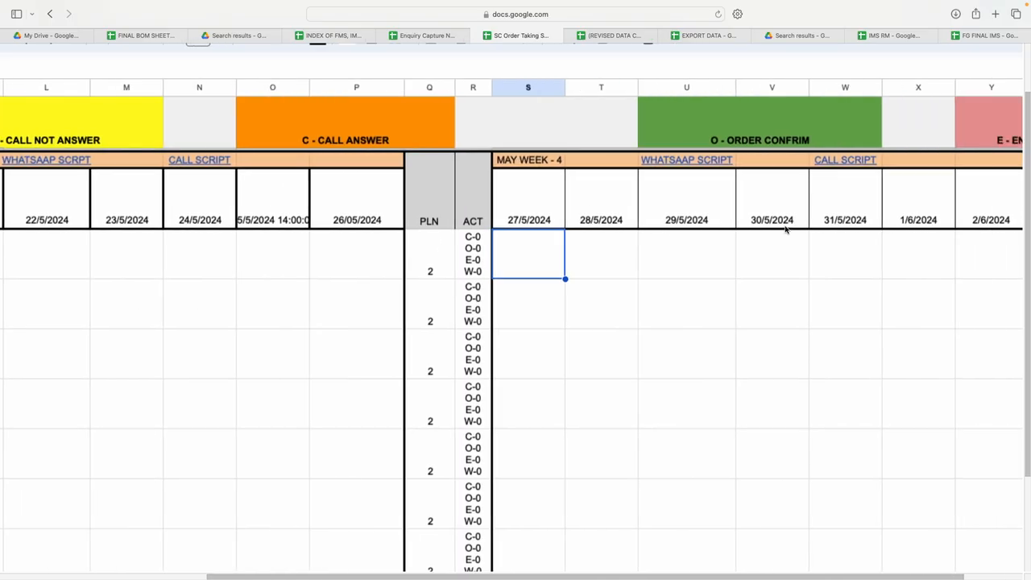
scroll(788, 251, "right", 5)
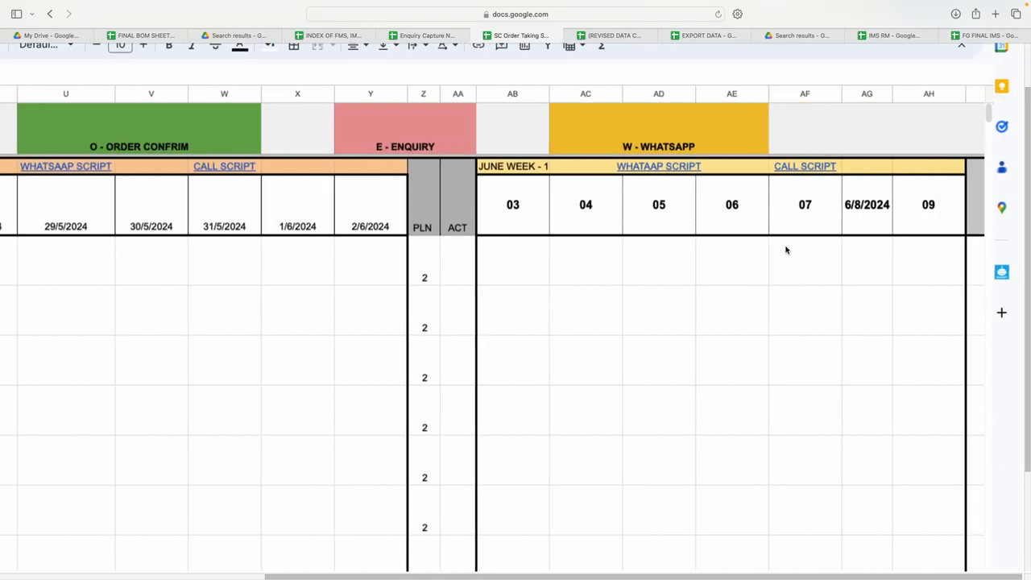
left_click(892, 252)
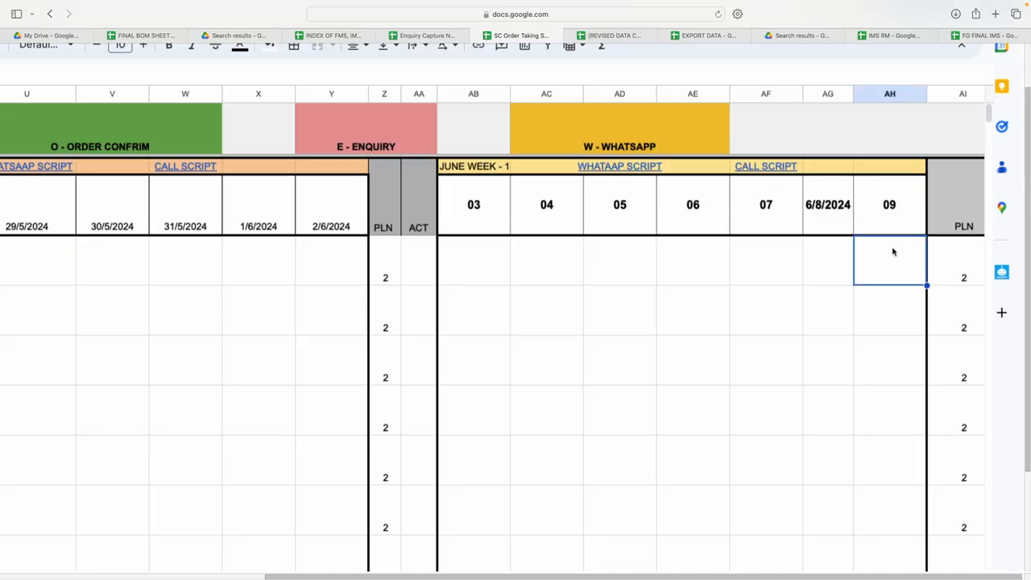
scroll(605, 373, "left", 15)
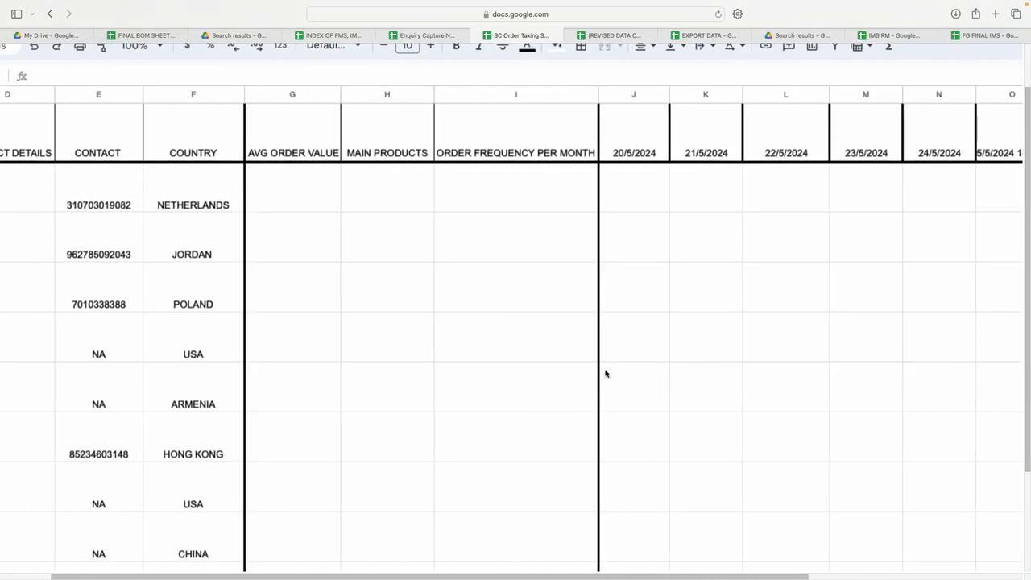
scroll(606, 373, "right", 9)
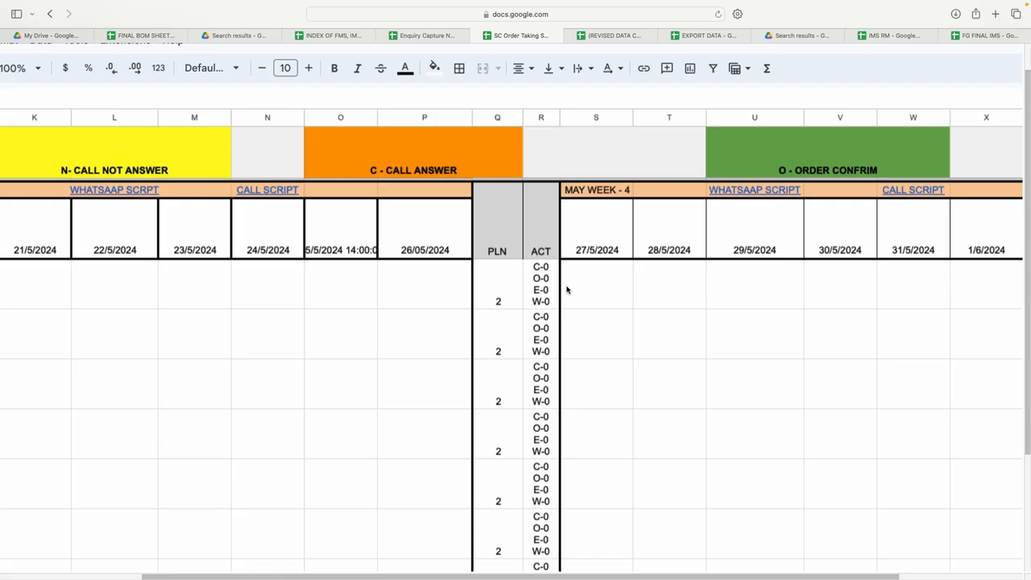
Step: Review the first client's May Week 3 date cells together with the call status legend above them
left_click(281, 283)
scroll(281, 283, "left", 5)
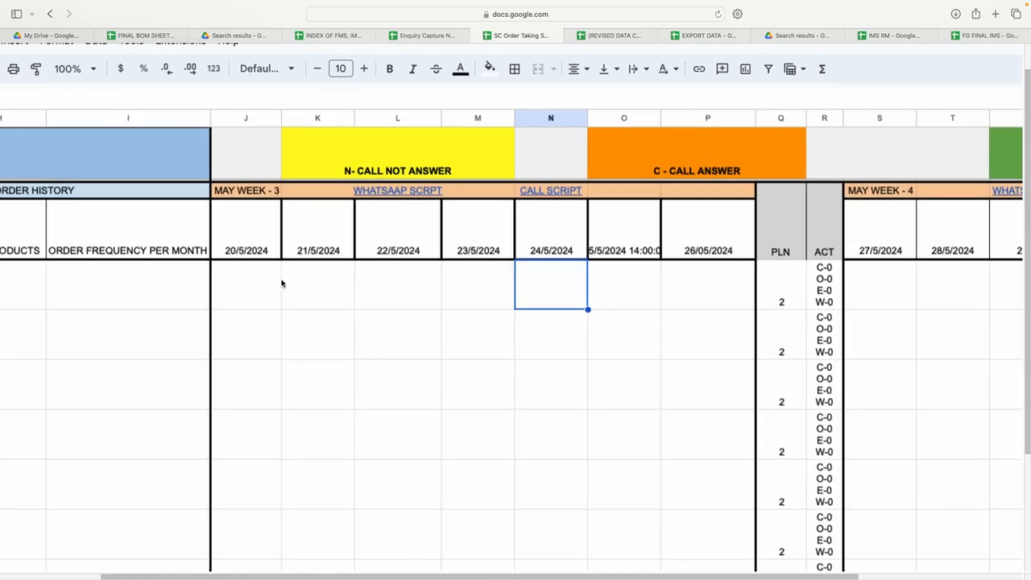
scroll(281, 283, "down", 1)
scroll(360, 238, "up", 3)
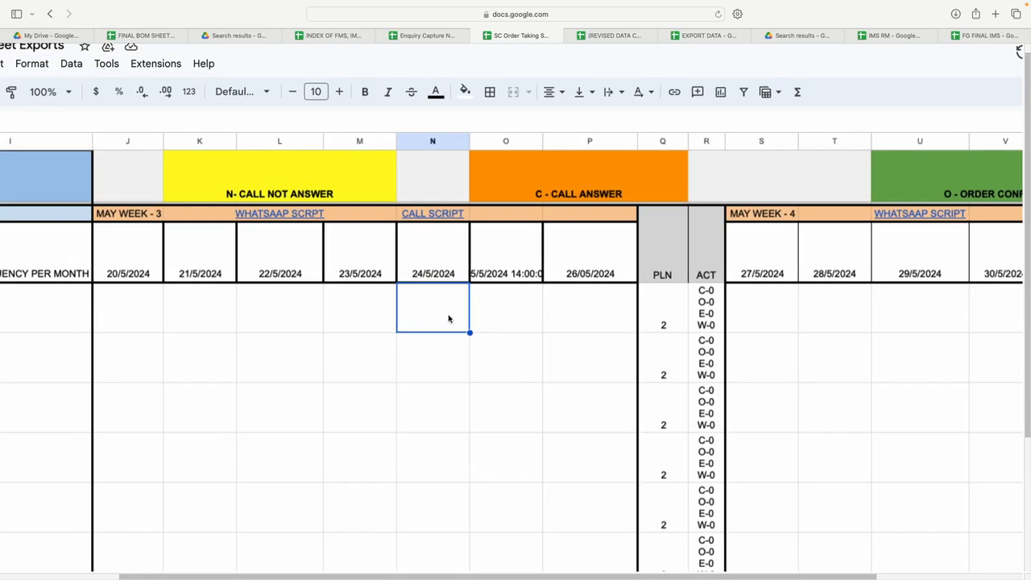
scroll(449, 319, "right", 5)
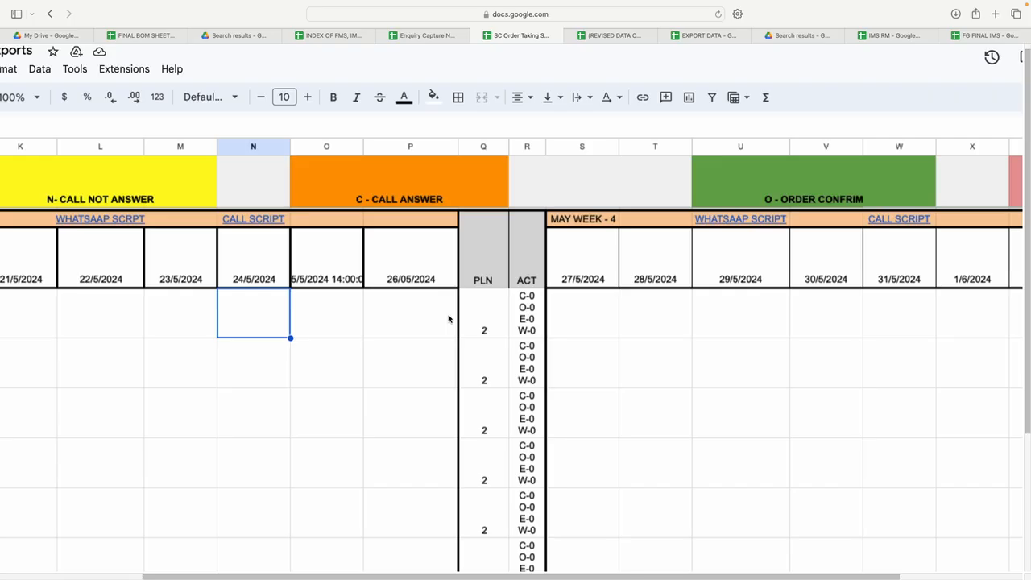
scroll(272, 349, "left", 5)
left_click(576, 331)
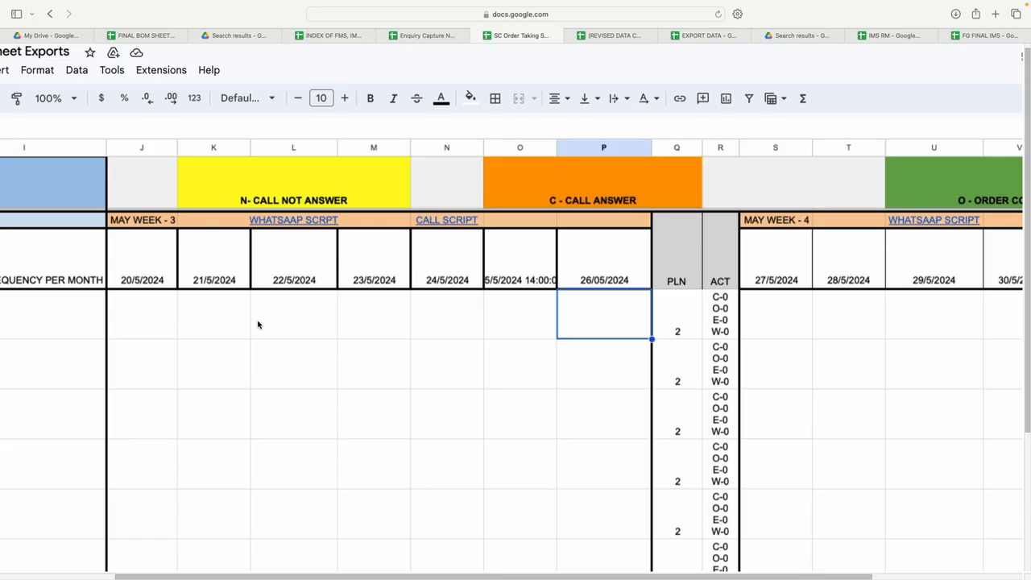
left_click(454, 321)
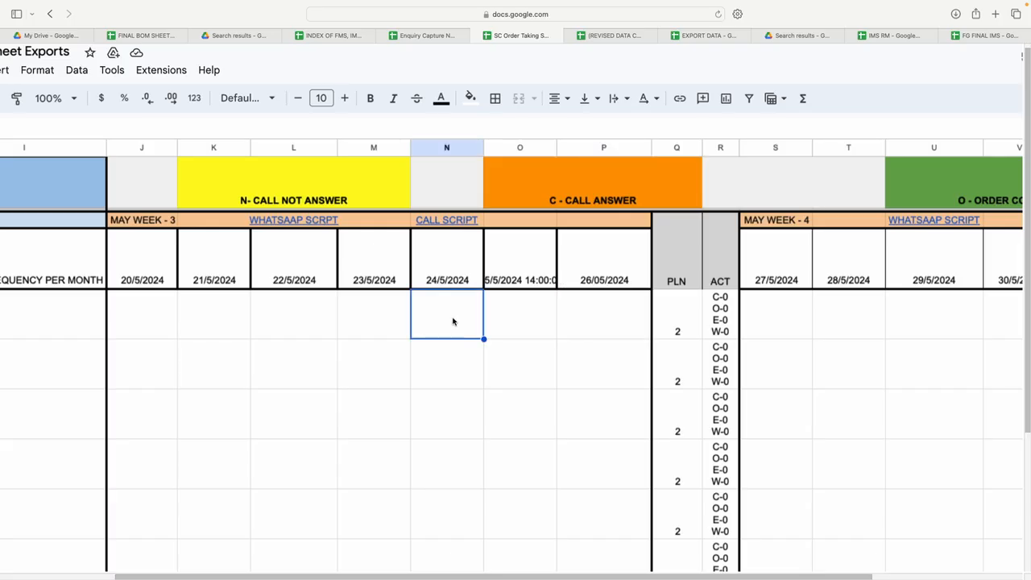
left_click(535, 318)
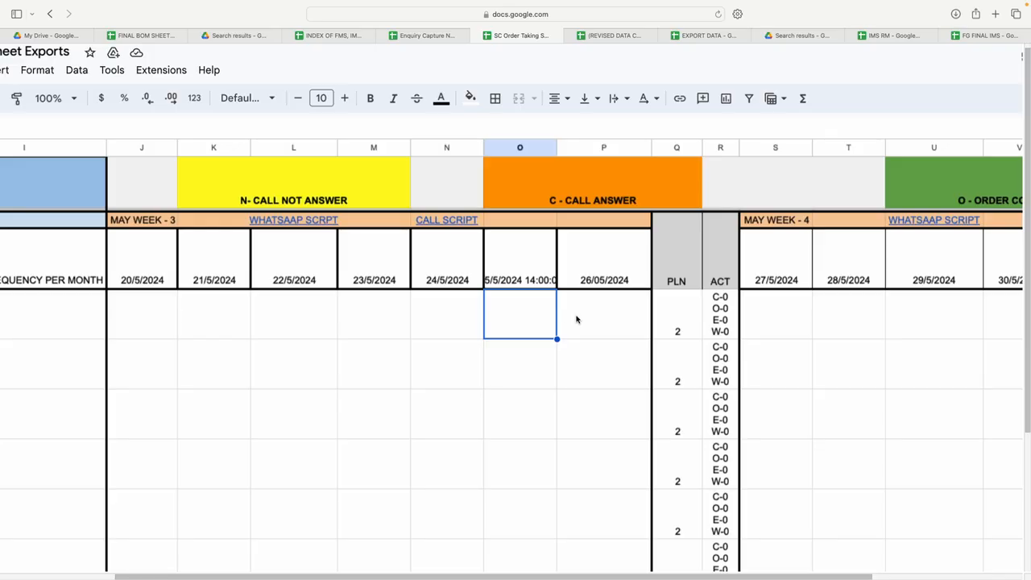
Step: Enter the call status n for the first client under 22/5/2024
left_click(302, 307)
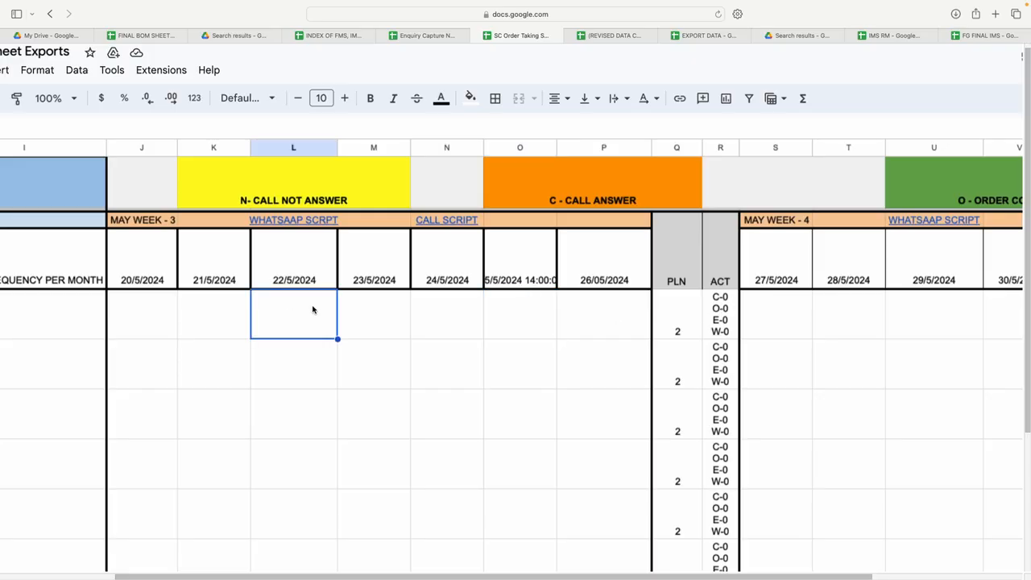
type("n")
key("Tab")
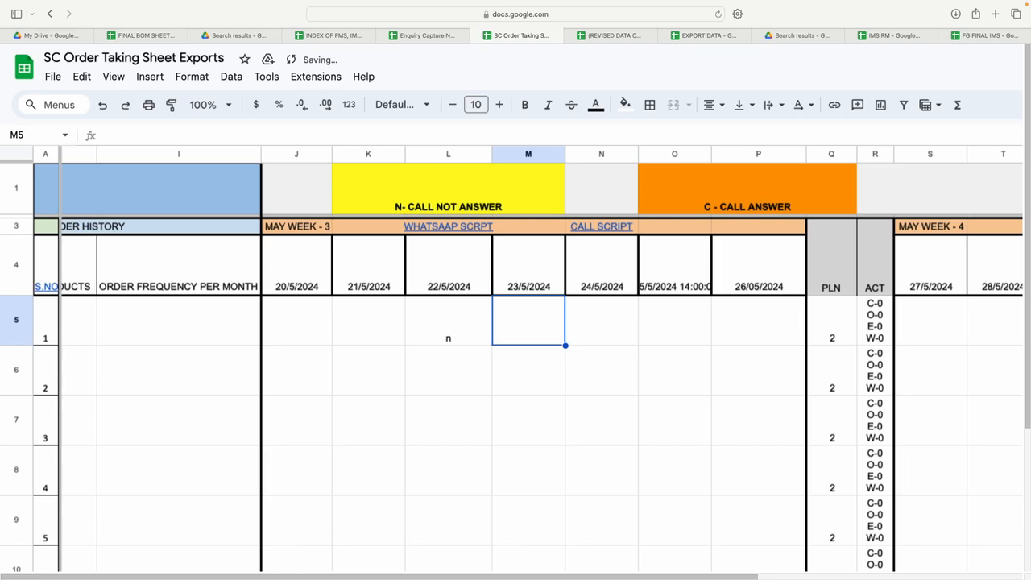
Step: Enter the call status N in uppercase for the first client under both 22/5/2024 and 21/5/2024
key("Left")
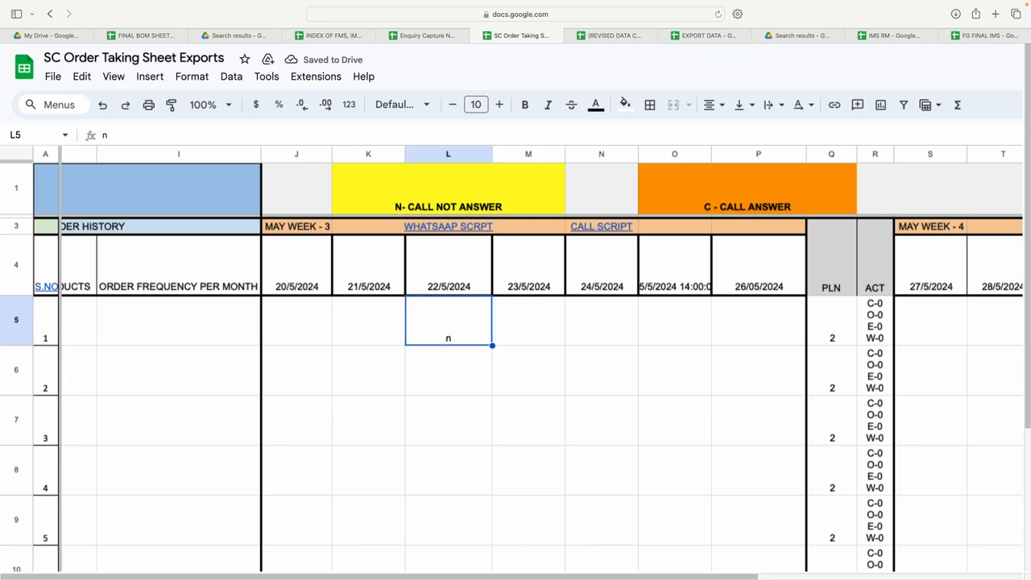
type("N")
key("Left")
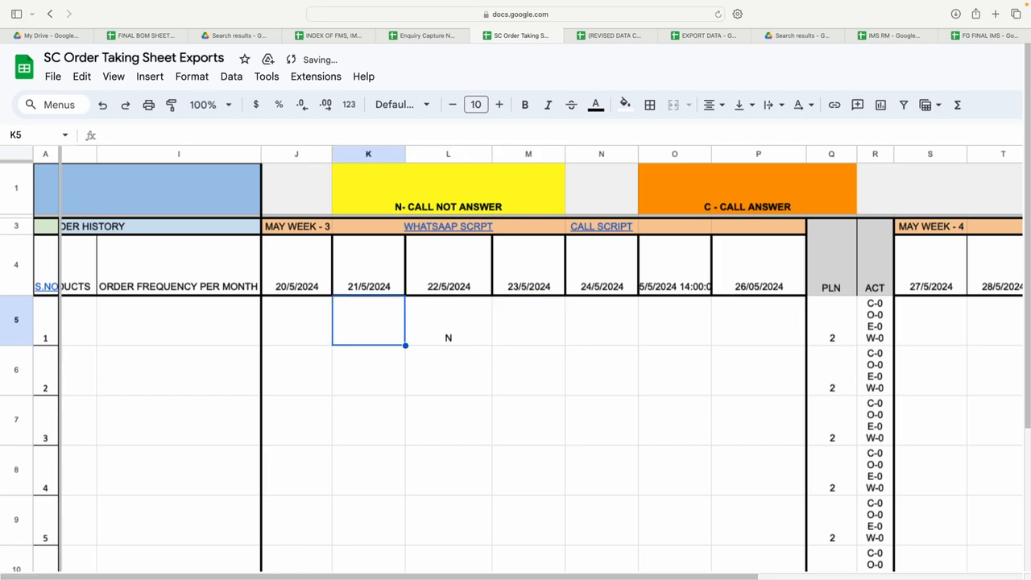
type("N")
key("Right")
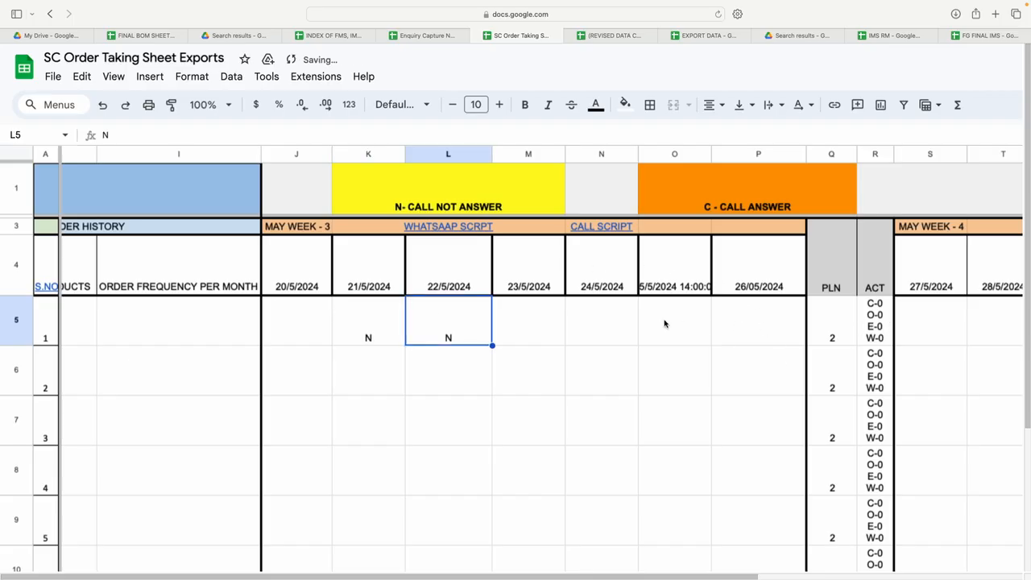
Step: Enter the call status C for the first client under 24/5/2024 and check the May Week 3 actual-count formula
left_click(620, 321)
type("CALL SCRIPT")
key("Tab")
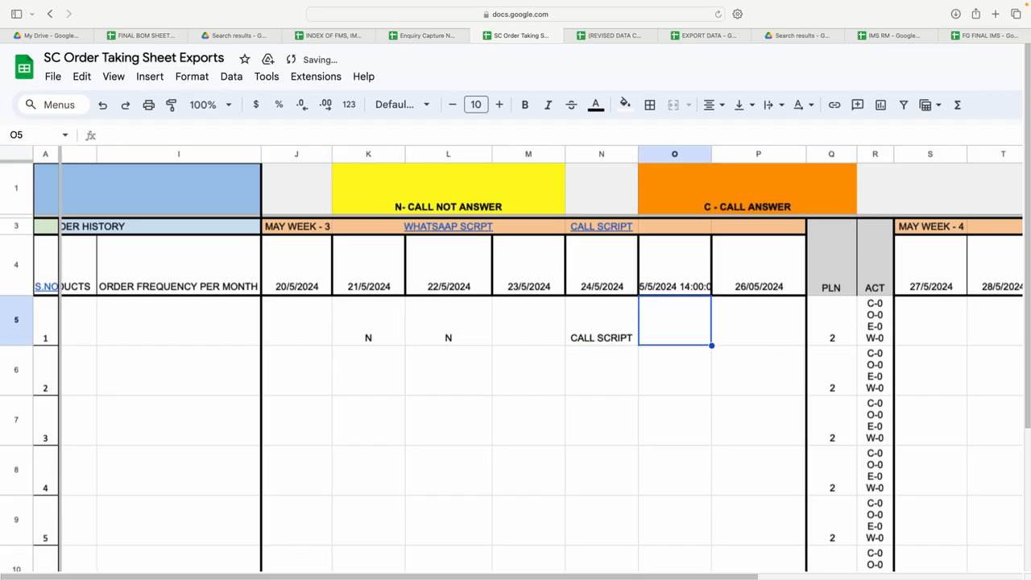
key("Left")
type("C")
key("Return")
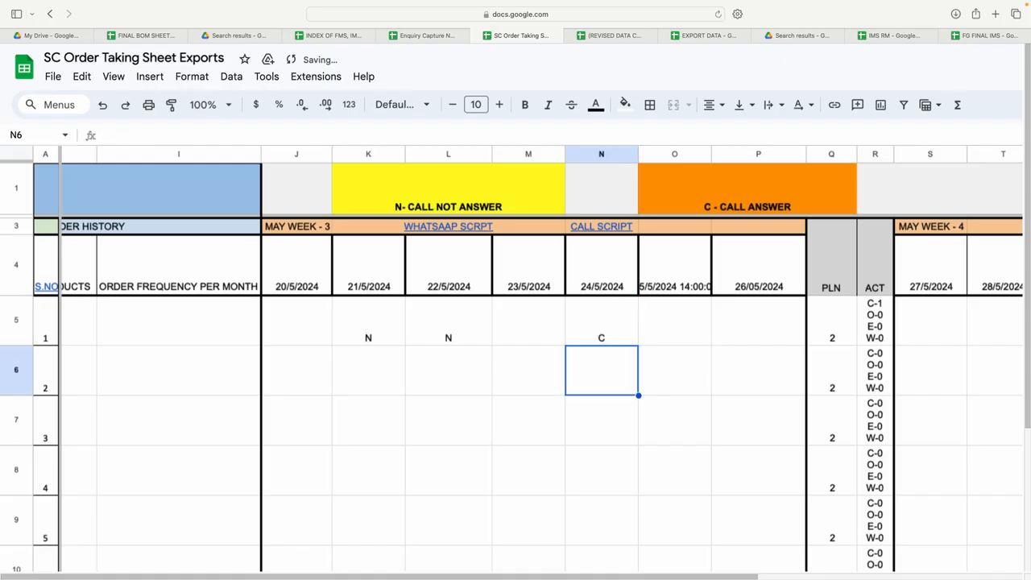
key("Up")
key("Right")
key("Right")
key("Right")
key("Right")
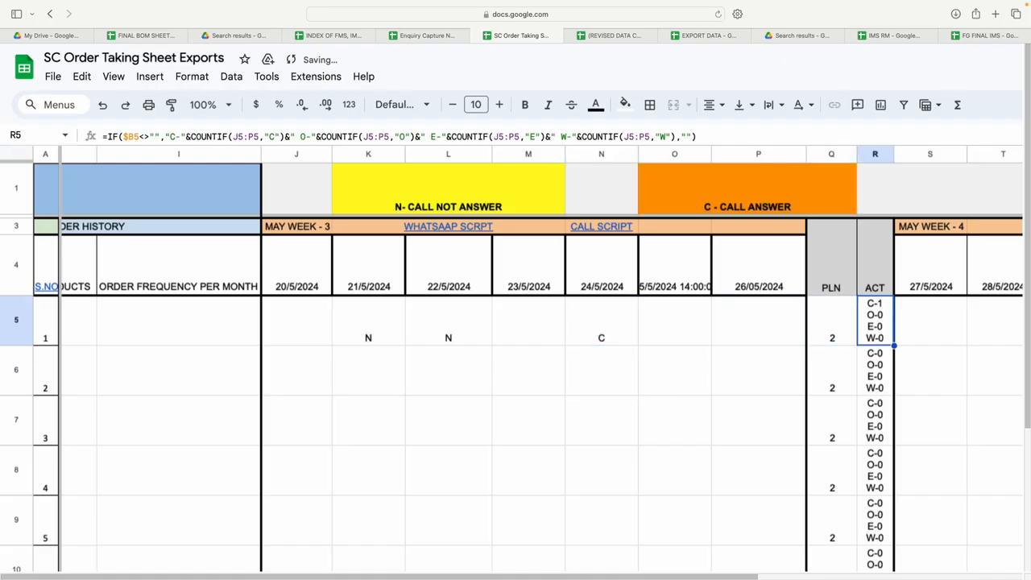
Step: Enter the WhatsApp status W for the first client under 25/5/2024
key("Left")
key("Left")
key("Left")
key("Left")
key("Right")
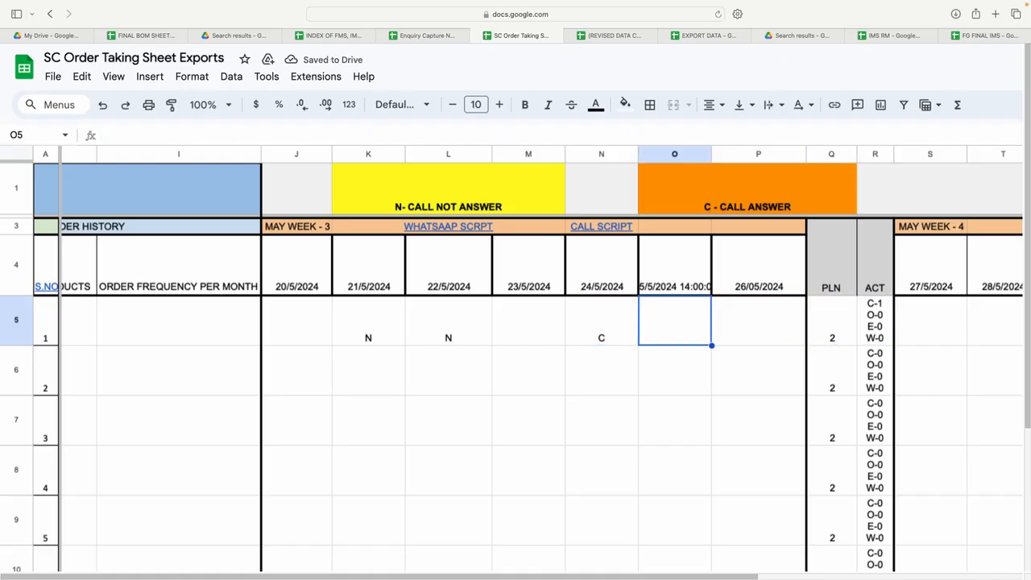
type("W")
key("Tab")
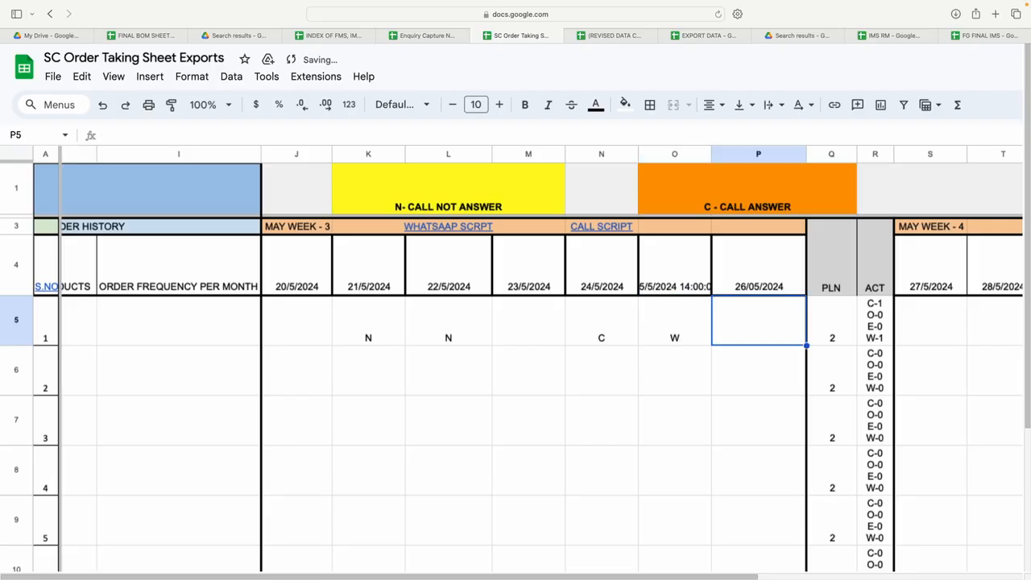
Step: Compare the first client's May Week 3 actual count with the planned value and the C and W entries
key("Right")
key("Right")
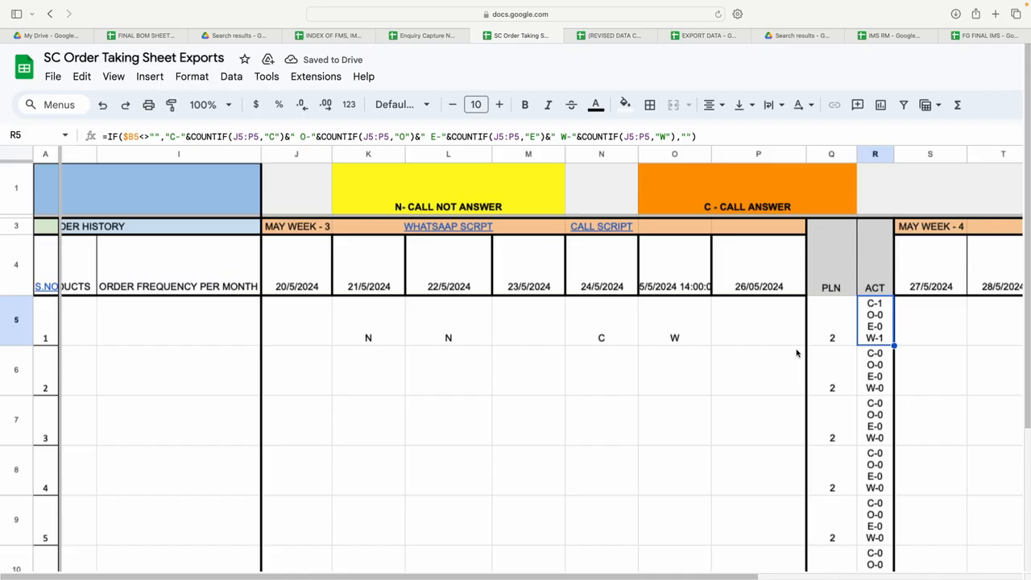
left_click(831, 327)
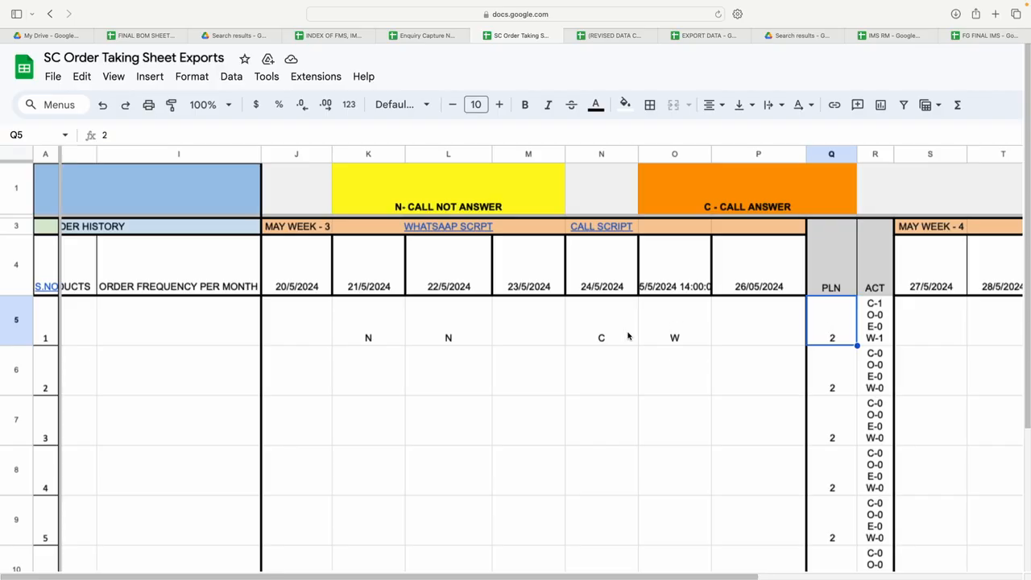
left_click_drag(617, 332, 675, 327)
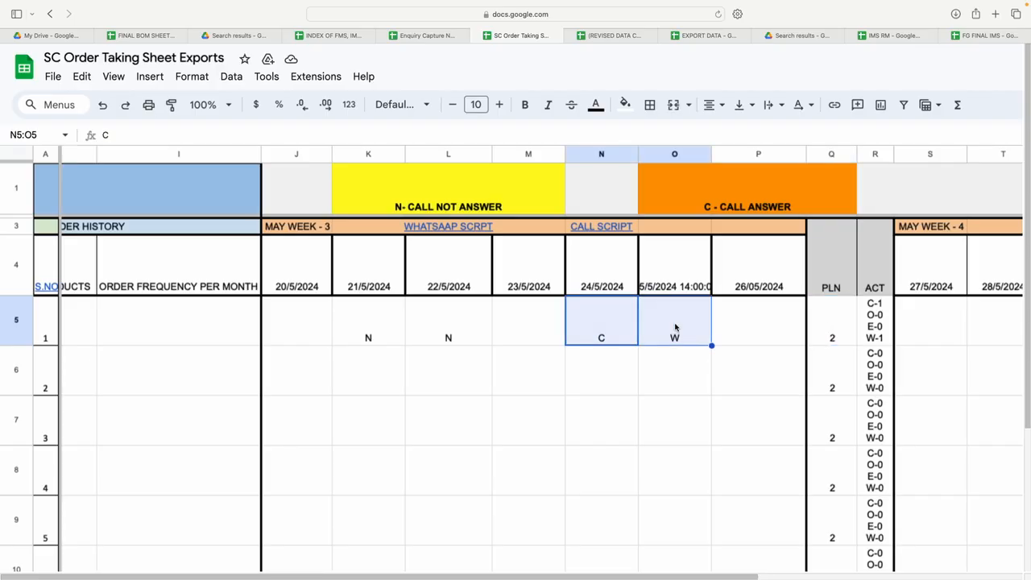
left_click(775, 334)
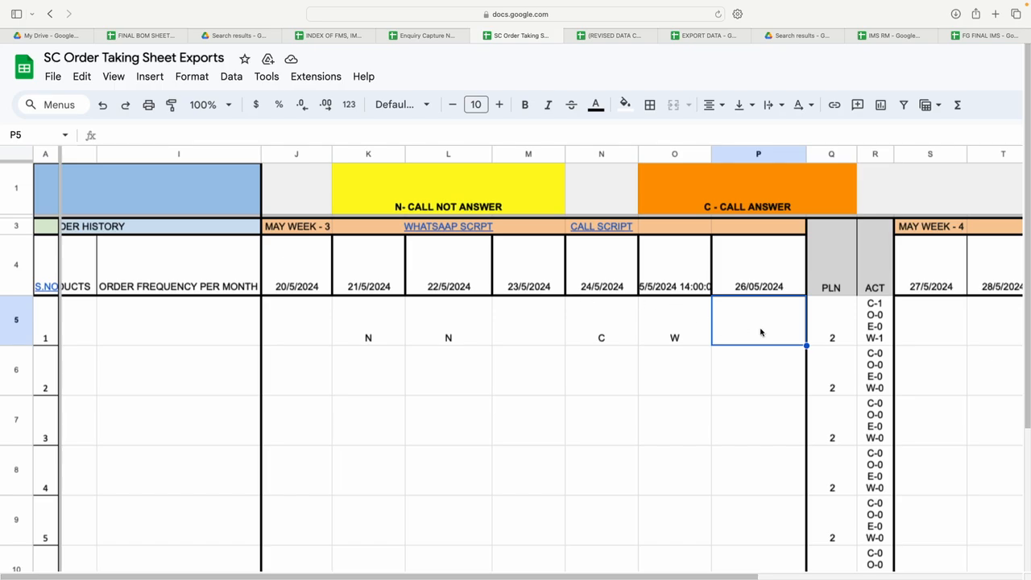
Step: Look across the sheet from the client details and order history to the May and June week blocks
scroll(760, 332, "left", 10)
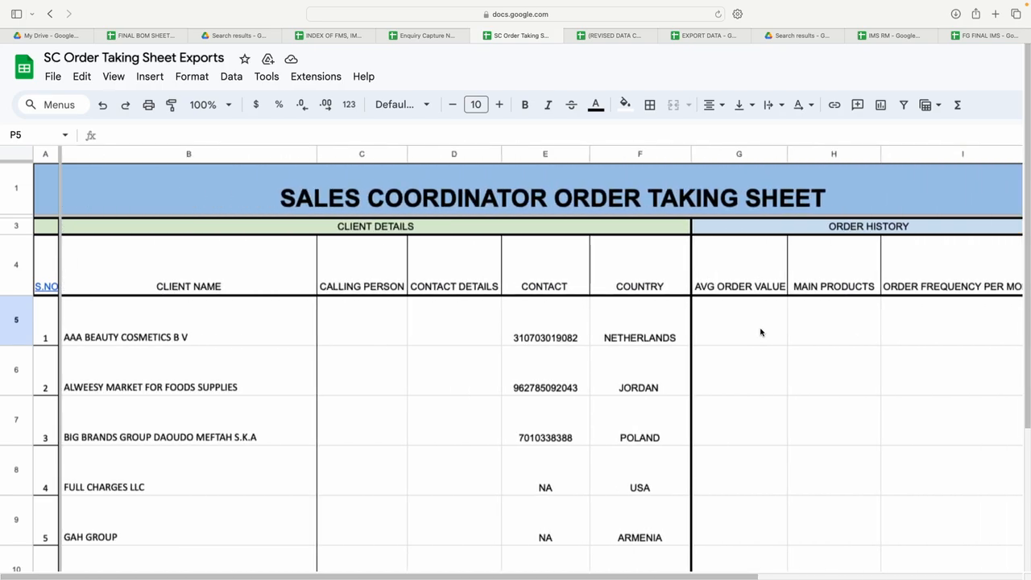
scroll(760, 331, "right", 15)
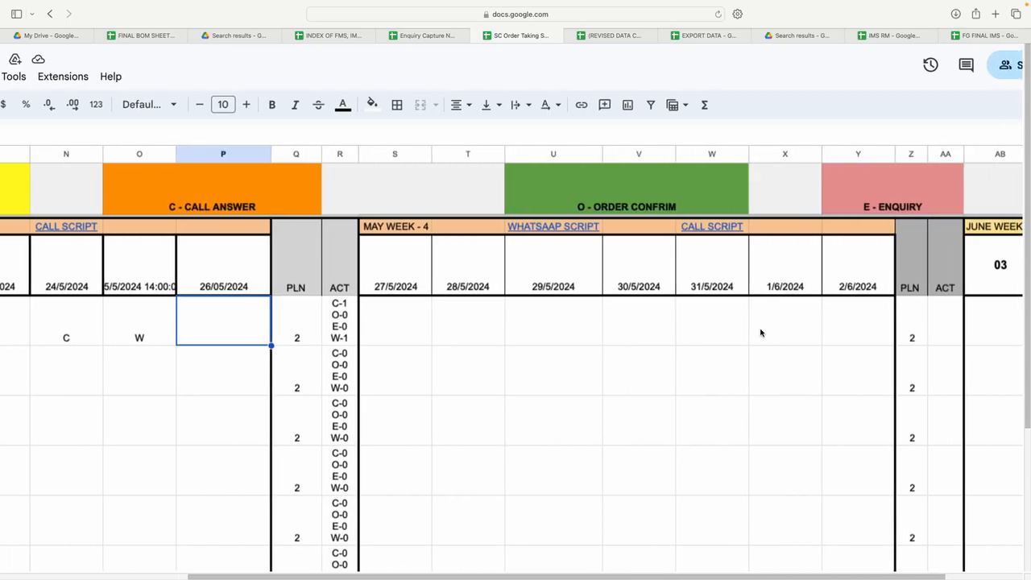
scroll(760, 332, "left", 15)
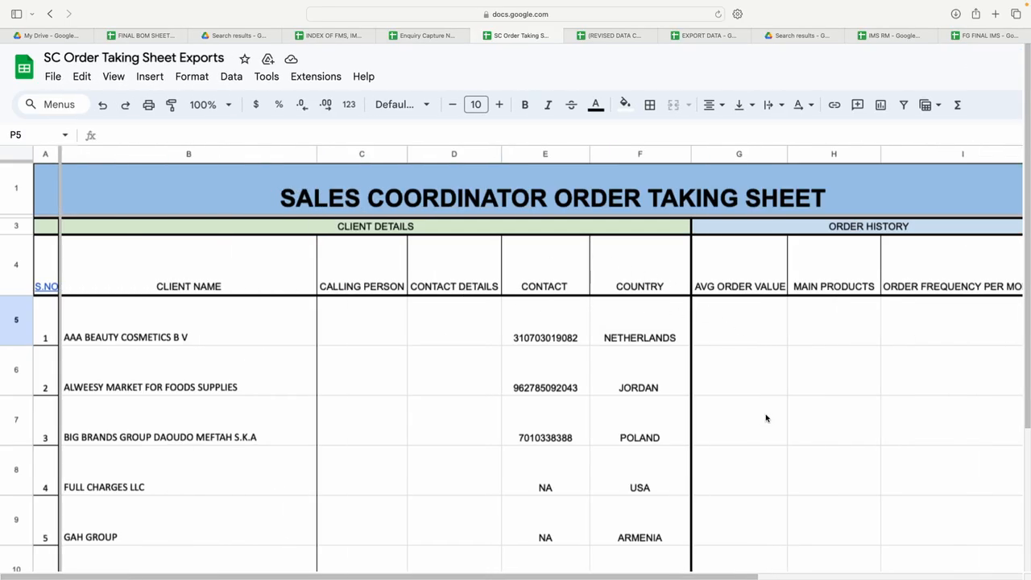
scroll(766, 417, "right", 15)
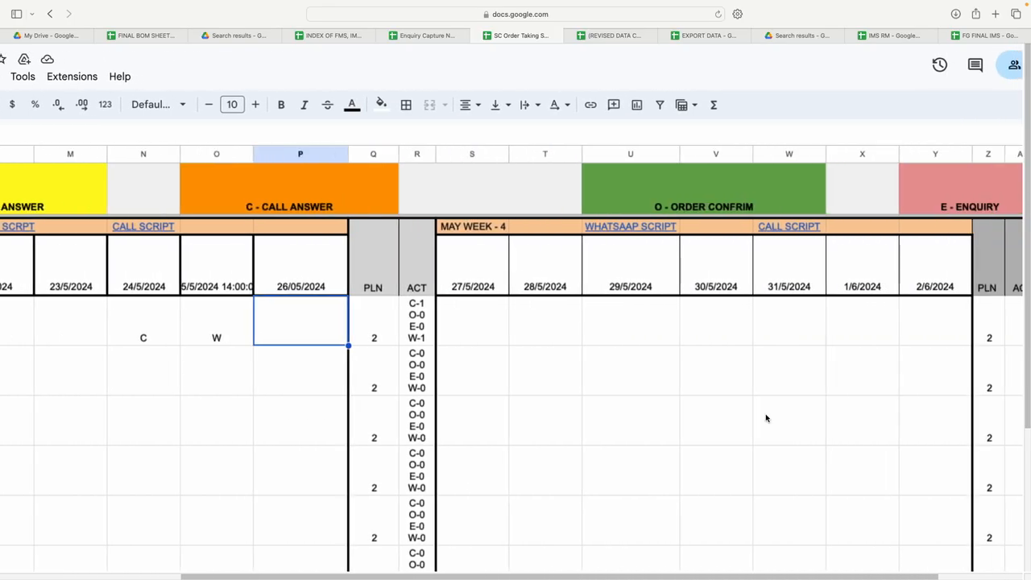
scroll(766, 417, "left", 15)
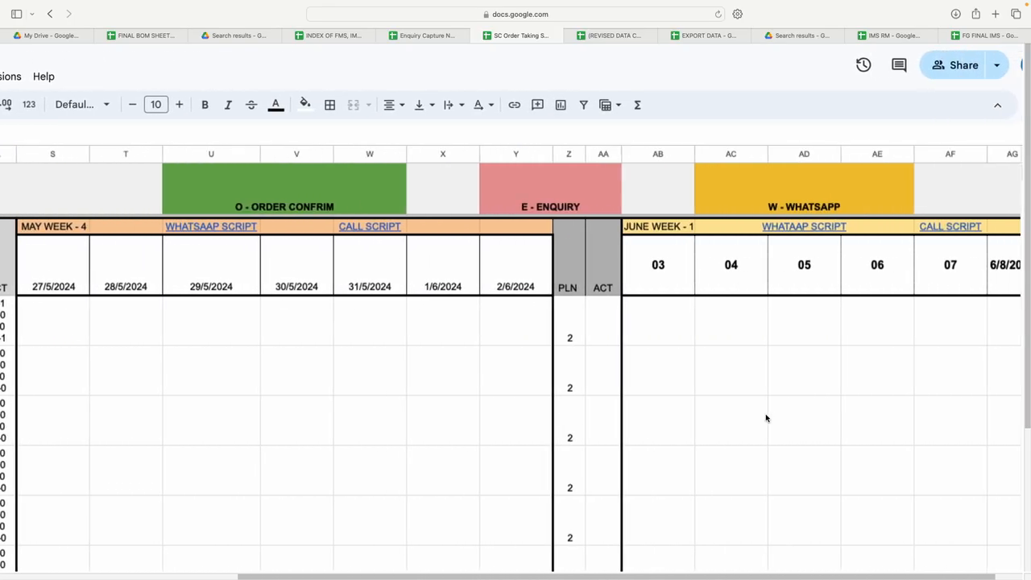
scroll(767, 418, "right", 5)
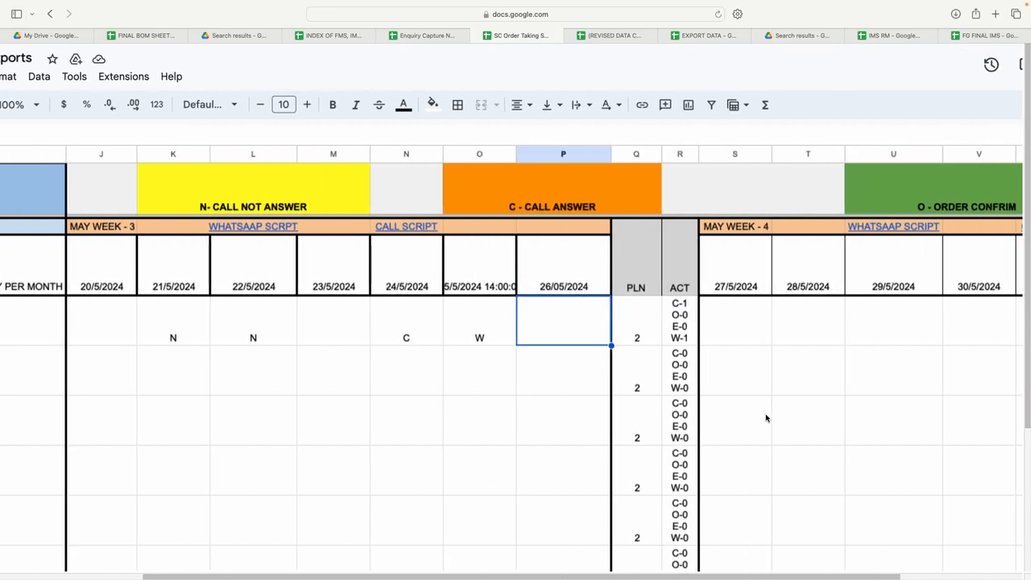
scroll(766, 418, "left", 10)
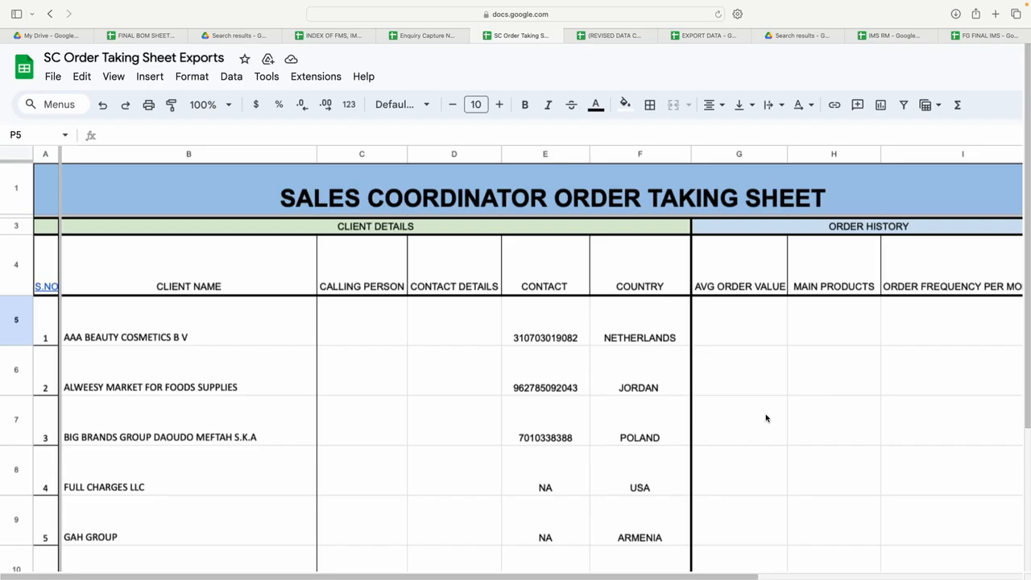
Step: Review the first client's May Week 3 date cells as a whole, and look down the client list with its countries
scroll(766, 418, "right", 5)
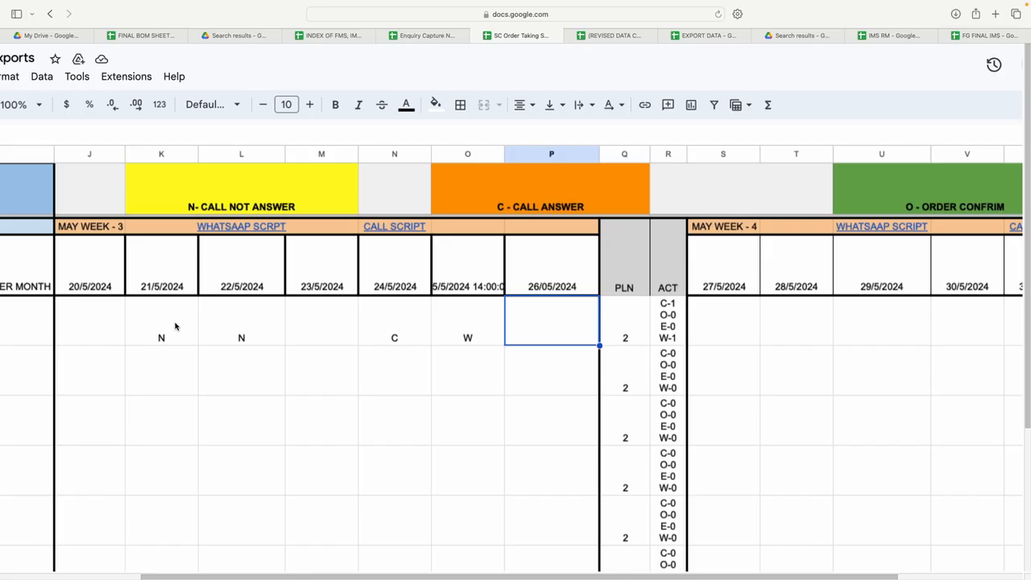
left_click(96, 321)
left_click_drag(96, 321, 524, 342)
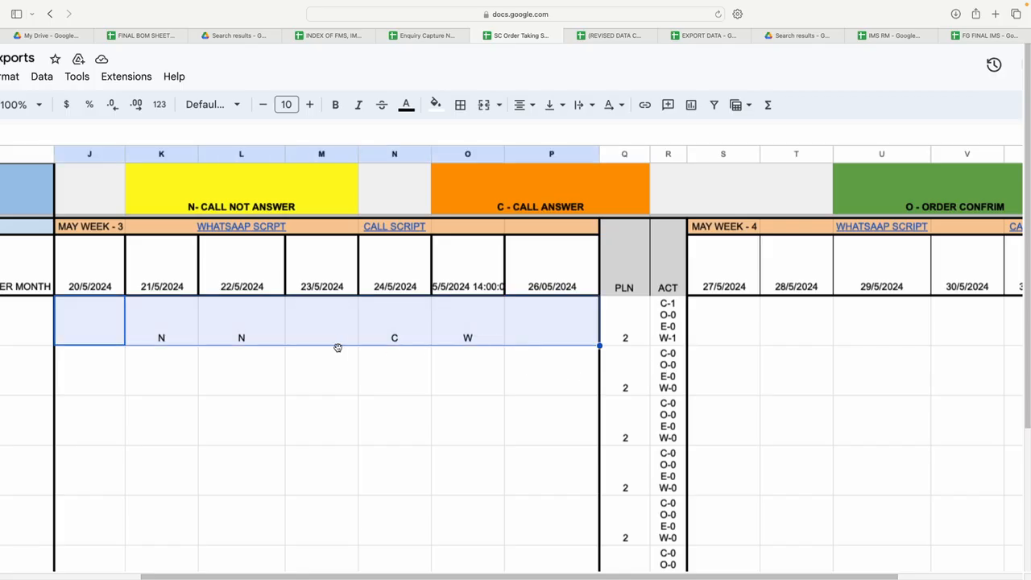
left_click(314, 323)
left_click(106, 326)
left_click_drag(107, 325, 567, 344)
left_click(341, 380)
scroll(341, 380, "left", 10)
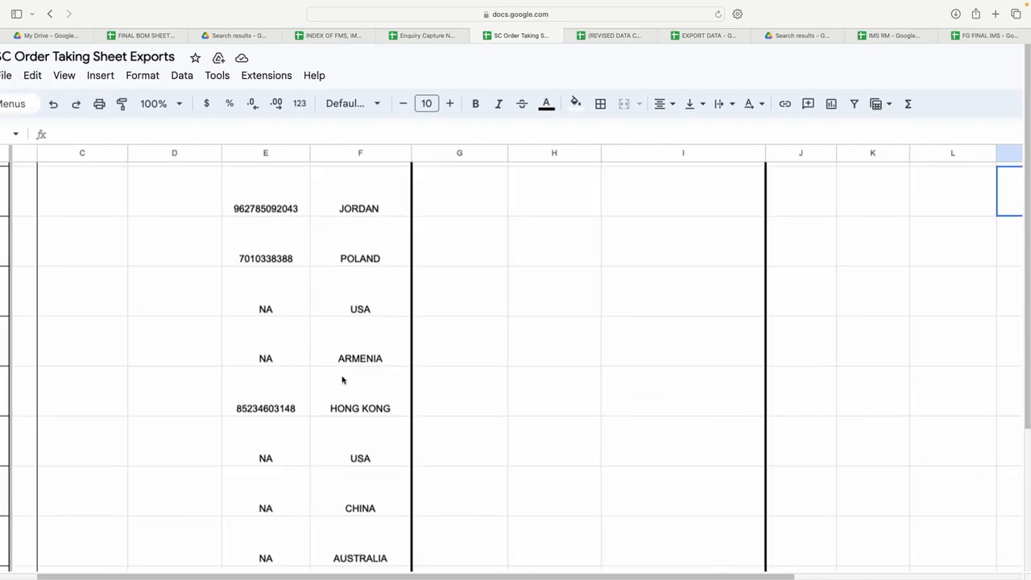
scroll(342, 379, "down", 15)
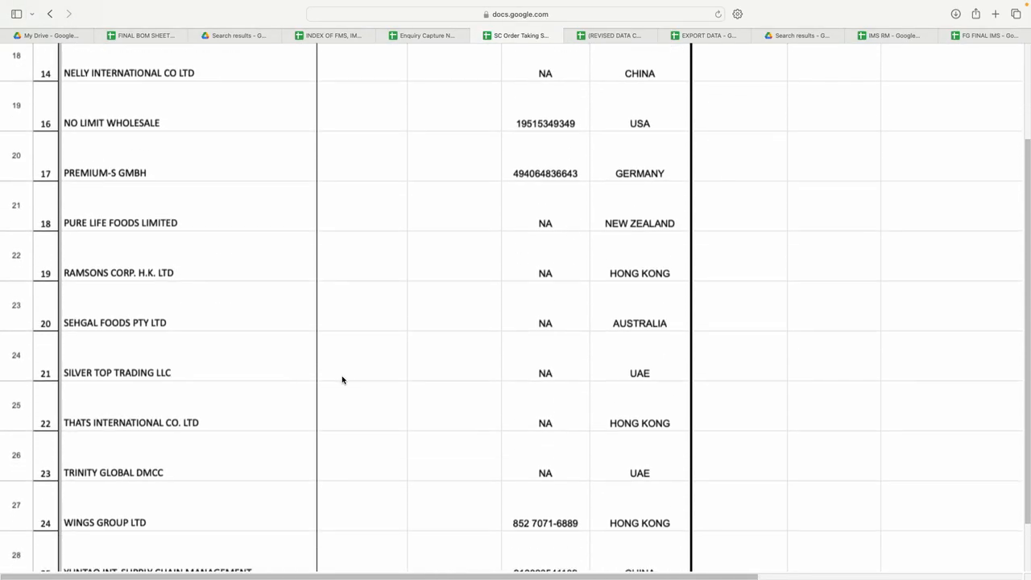